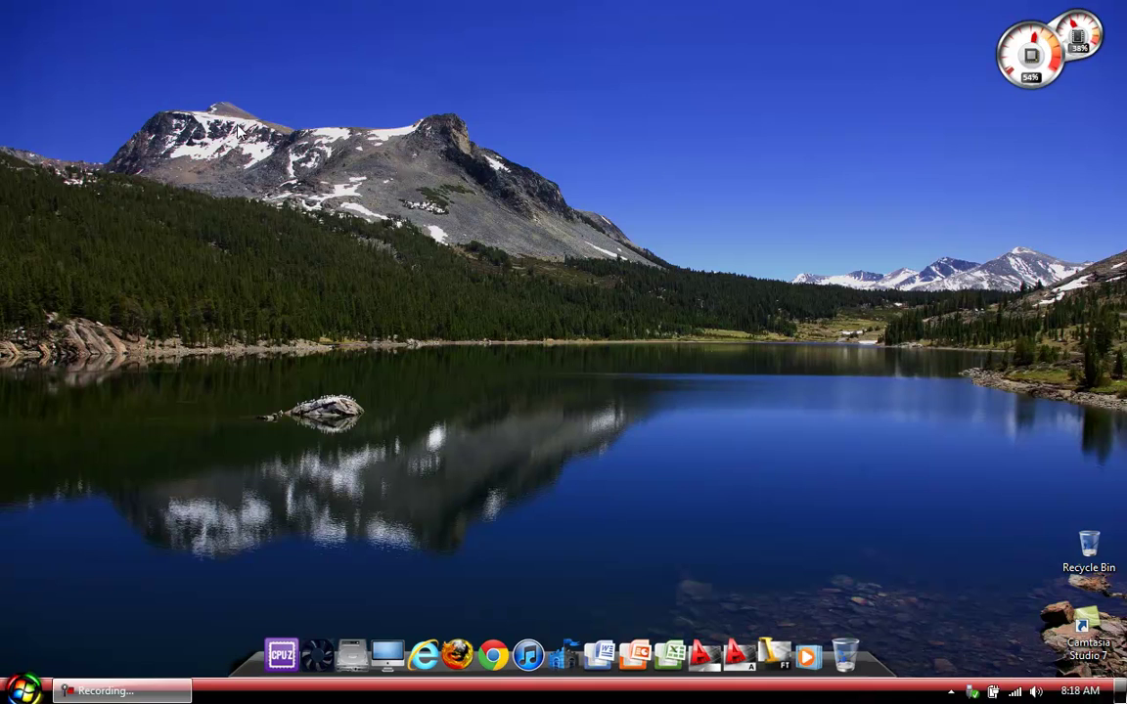
Step: Bring up the Windows 7 Start menu
{"action": "left_click_drag", "start_coordinate": [237, 124], "coordinate": [577, 215]}
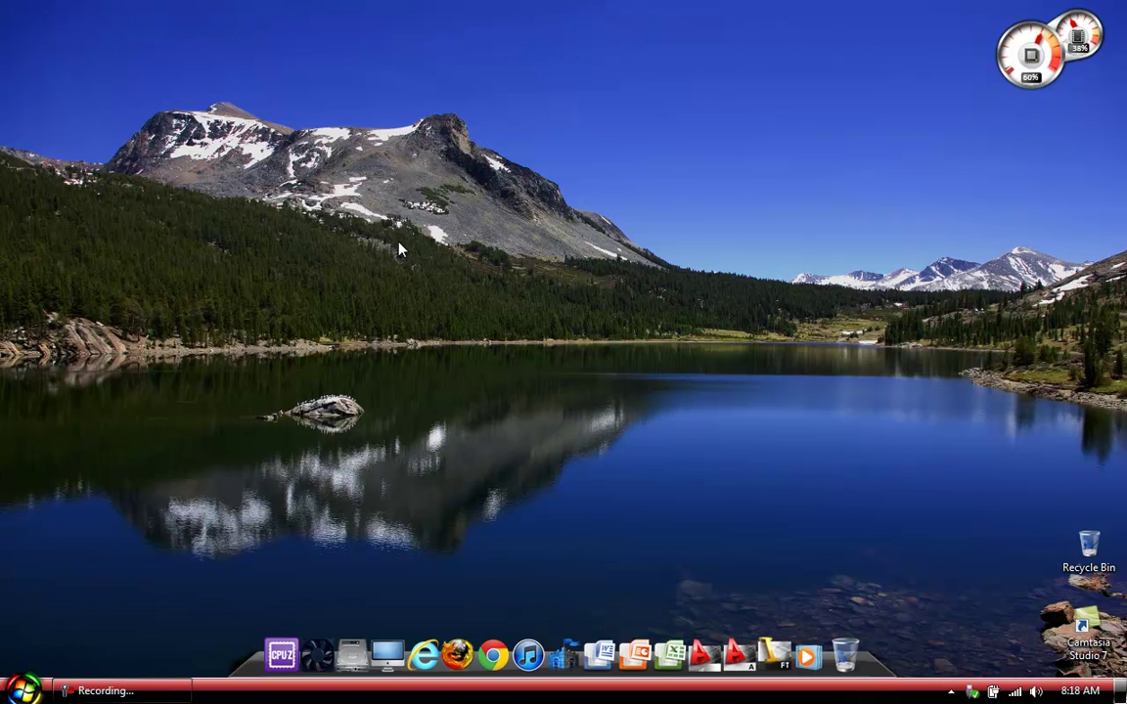
{"action": "left_click", "coordinate": [21, 690]}
{"action": "left_click", "coordinate": [21, 690]}
{"action": "left_click", "coordinate": [8, 689]}
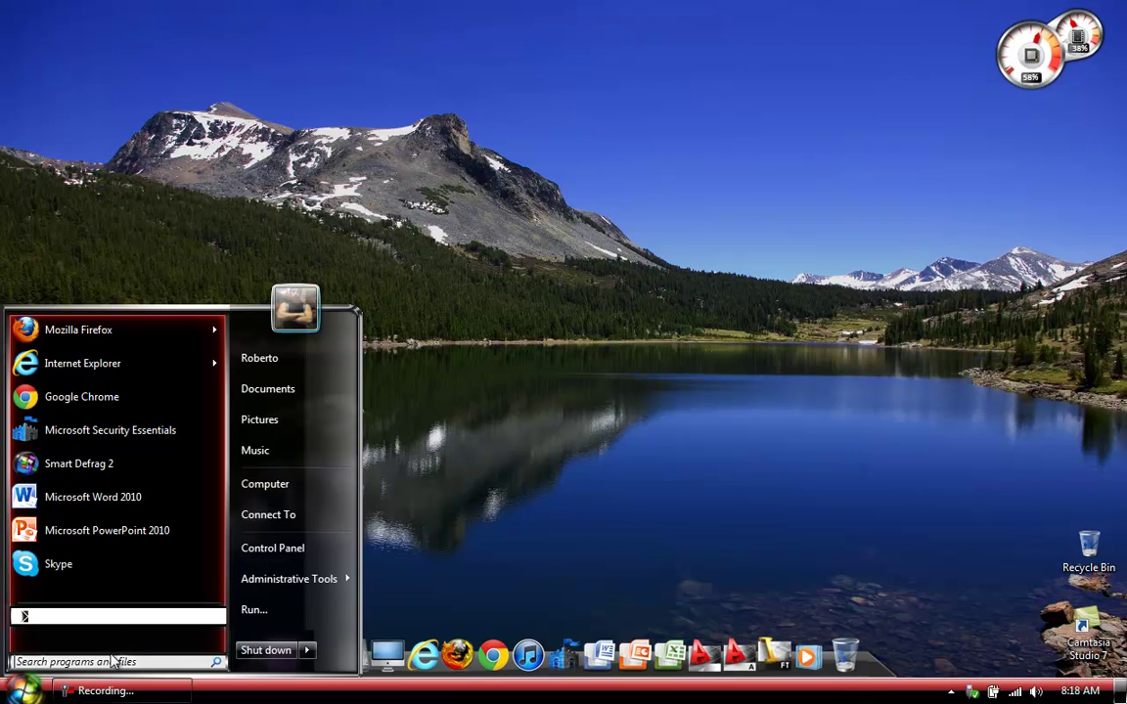
{"action": "left_click", "coordinate": [807, 108]}
{"action": "key", "text": "super"}
{"action": "left_click", "coordinate": [283, 259]}
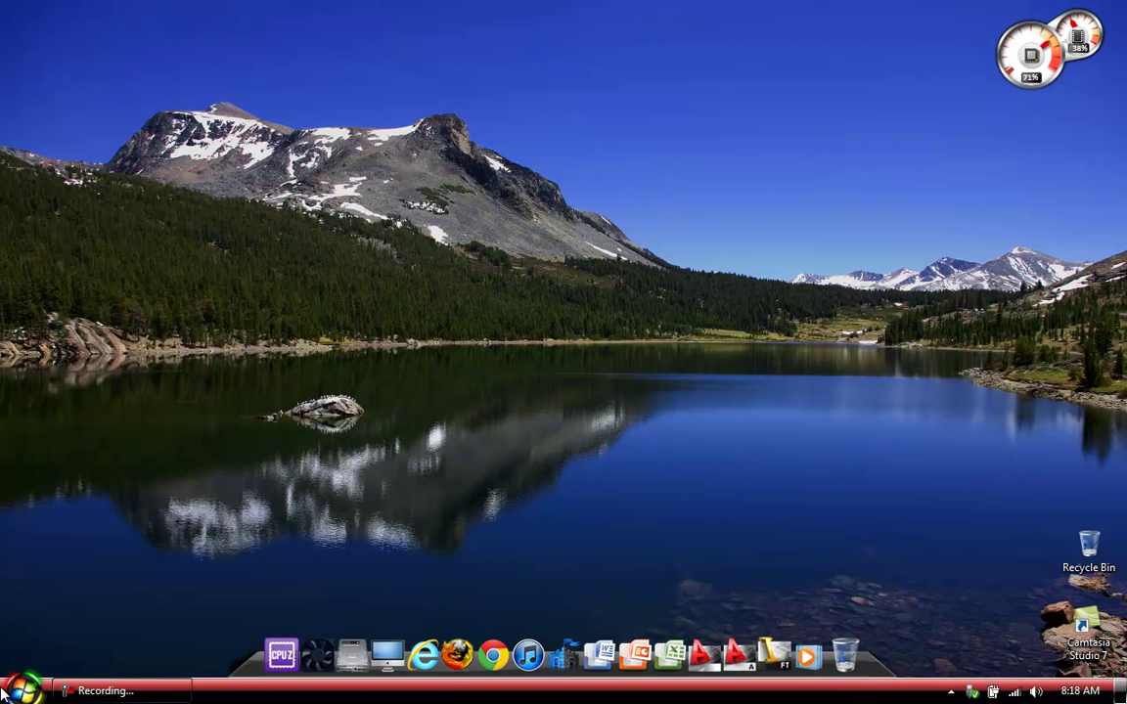
{"action": "key", "text": "super"}
{"action": "key", "text": "super"}
{"action": "key", "text": "super"}
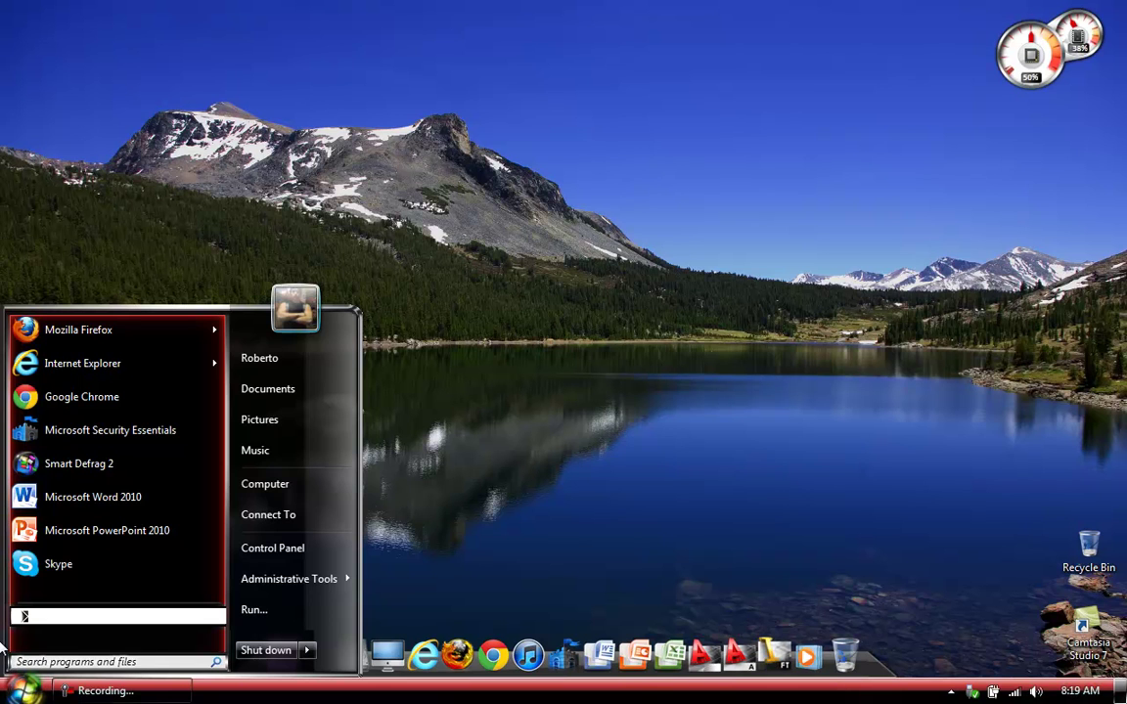
Step: Open the Run dialog by searching 'run', then launch regedit from it
{"action": "type", "text": "run"}
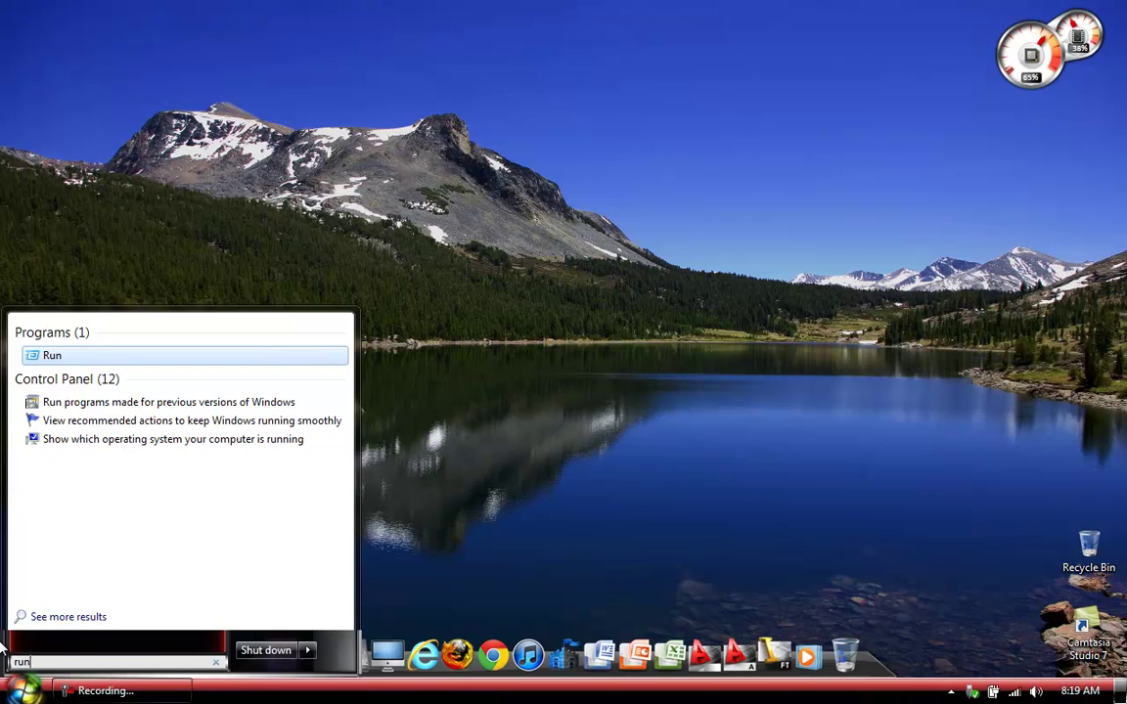
{"action": "key", "text": "Return"}
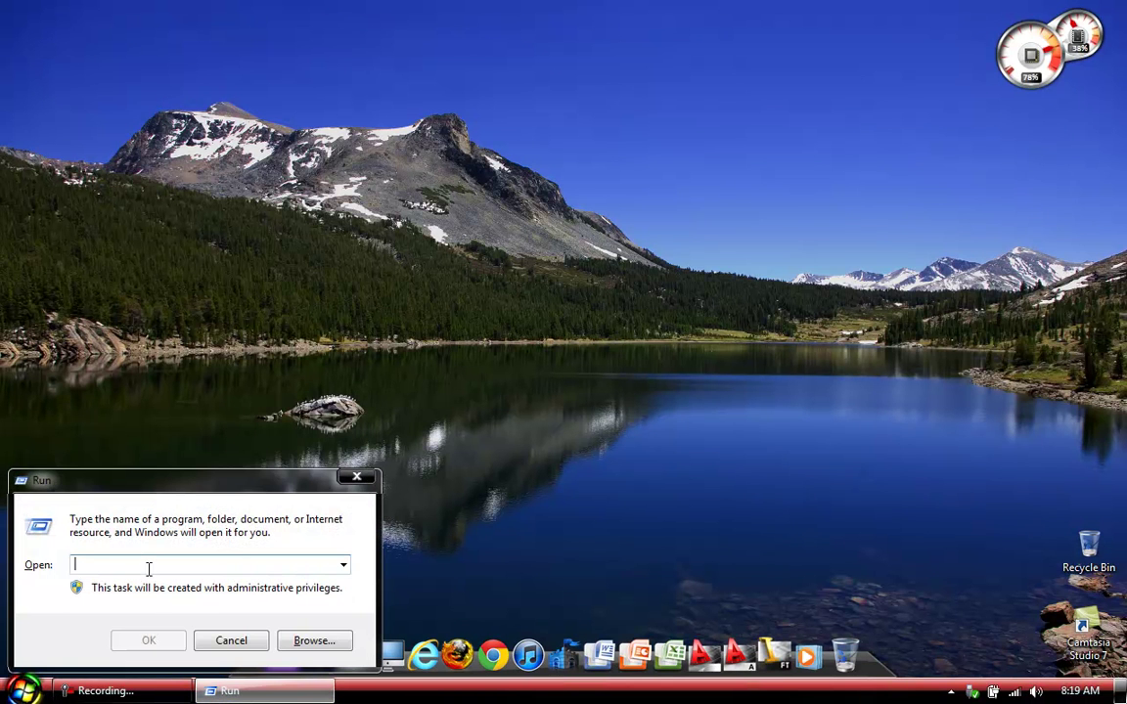
{"action": "type", "text": "regedi"}
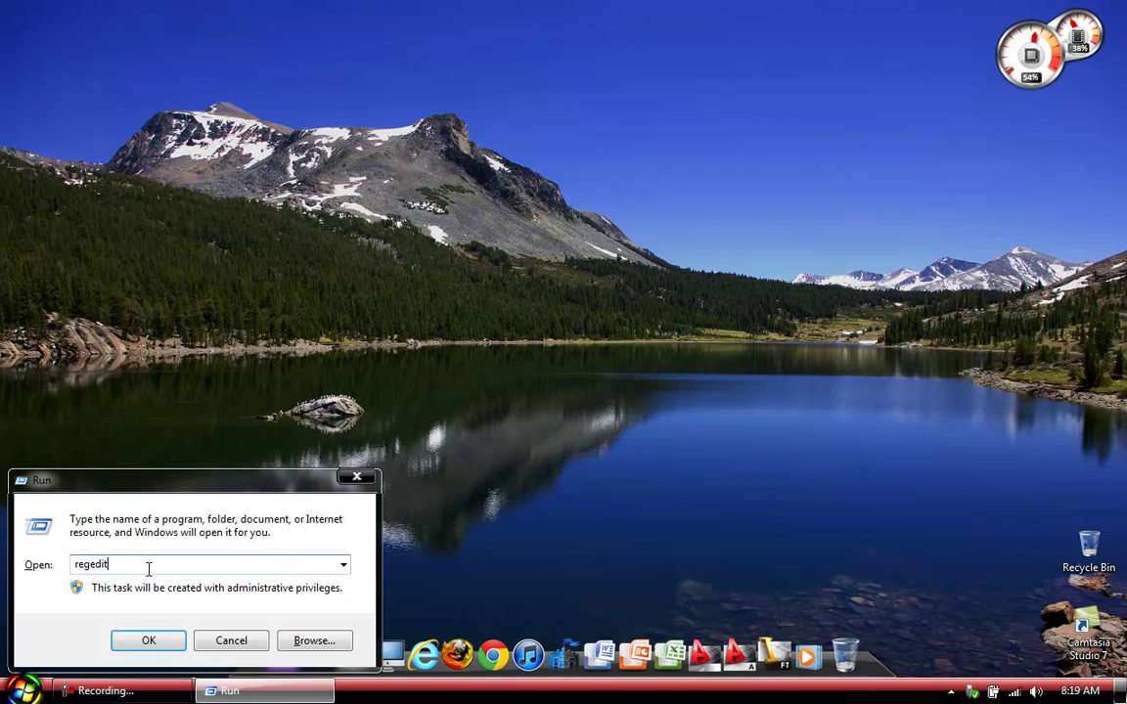
{"action": "type", "text": "t"}
{"action": "key", "text": "Return"}
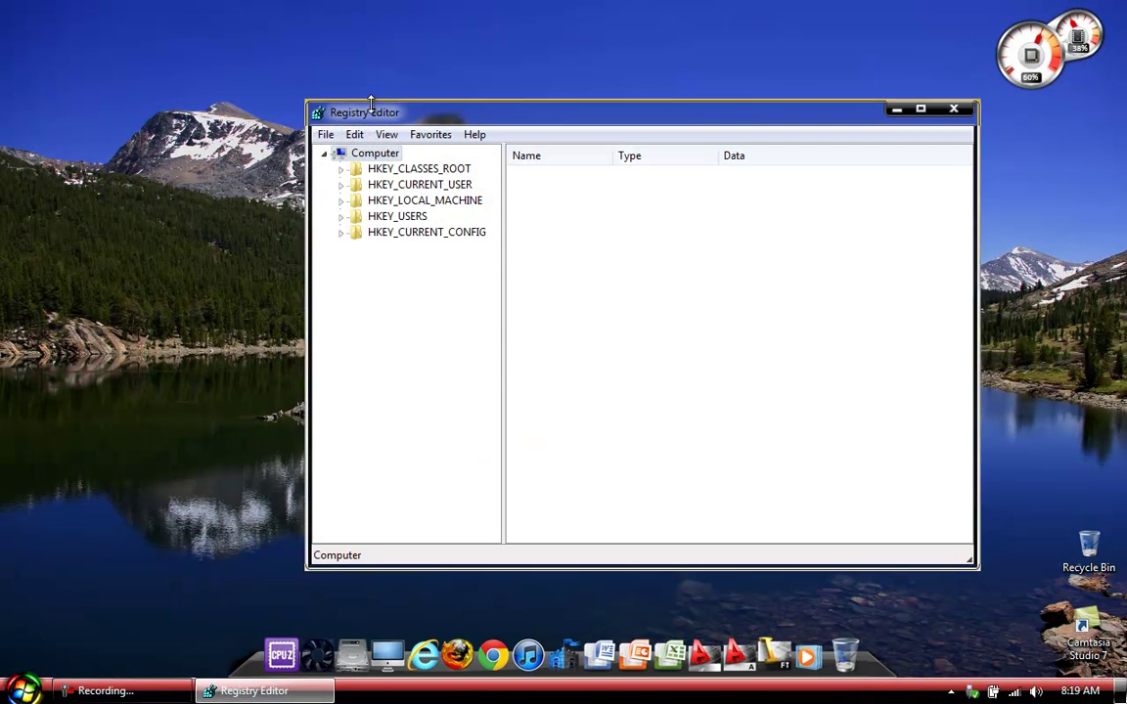
Step: Reposition and resize the window, then expand HKEY_CURRENT_USER and its Software key
{"action": "left_click_drag", "start_coordinate": [370, 95], "coordinate": [342, 116]}
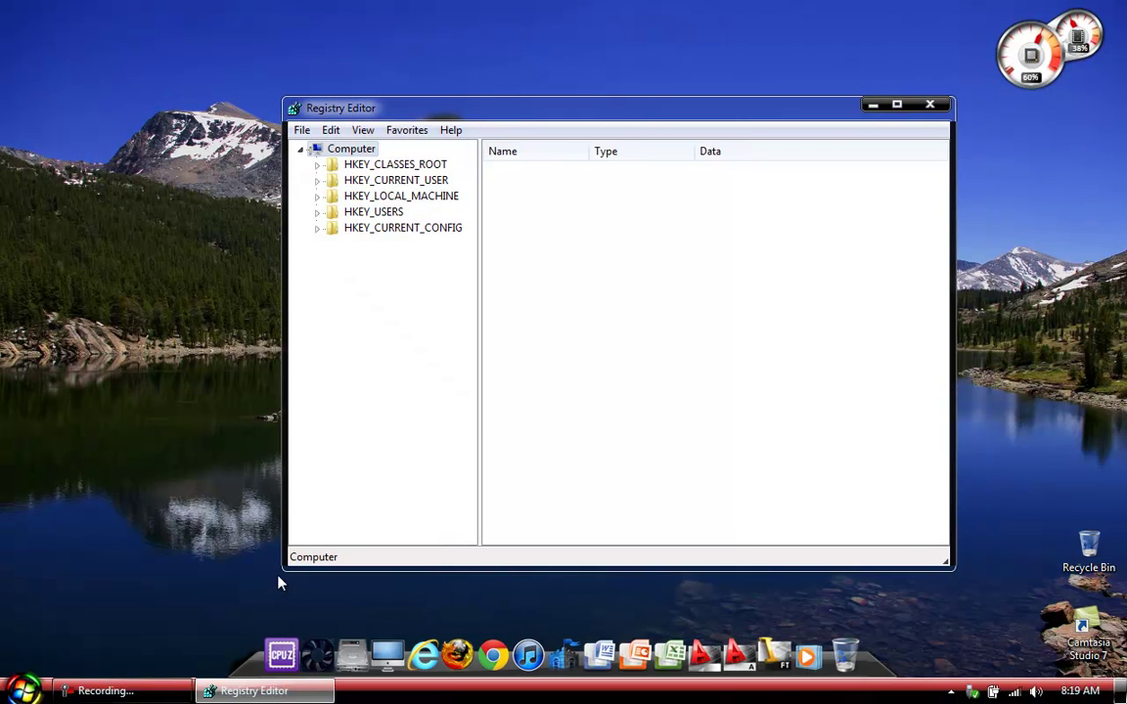
{"action": "left_click_drag", "start_coordinate": [279, 567], "coordinate": [238, 546]}
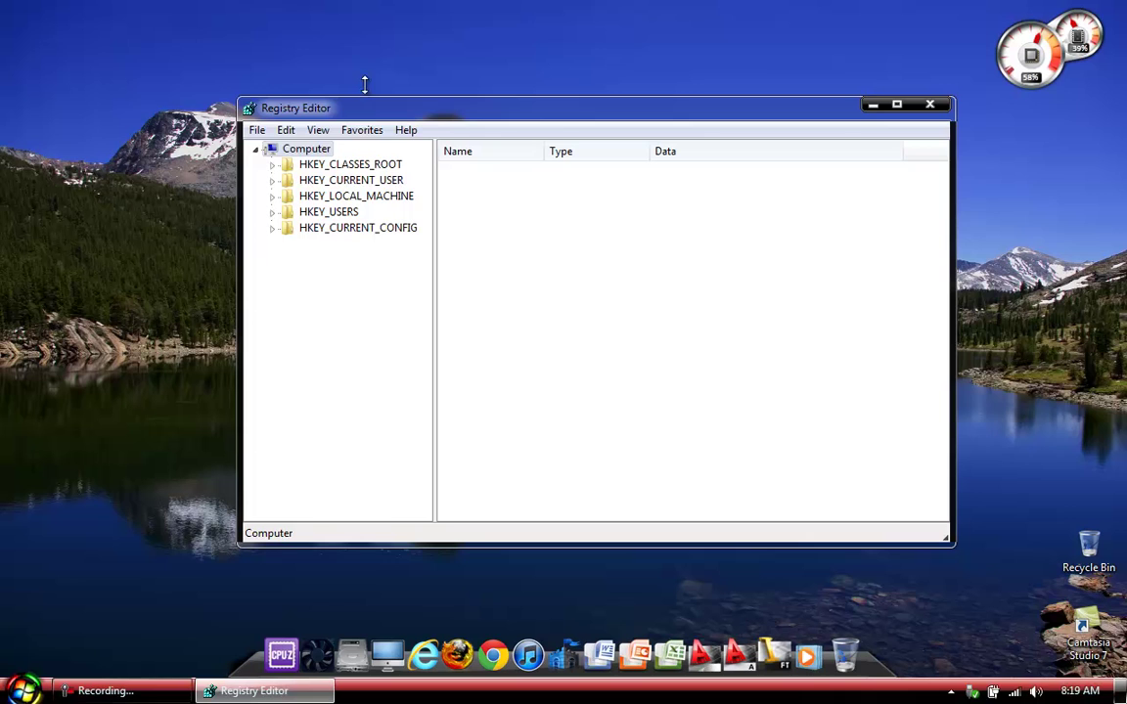
{"action": "left_click", "coordinate": [330, 180]}
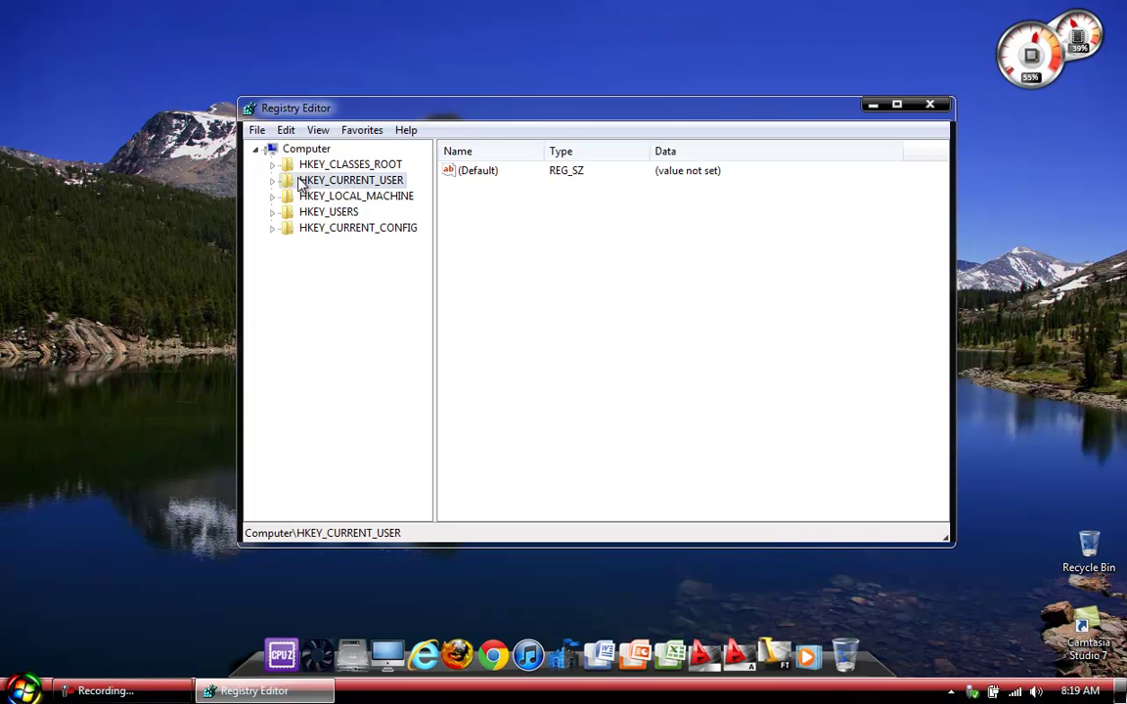
{"action": "left_click", "coordinate": [272, 181]}
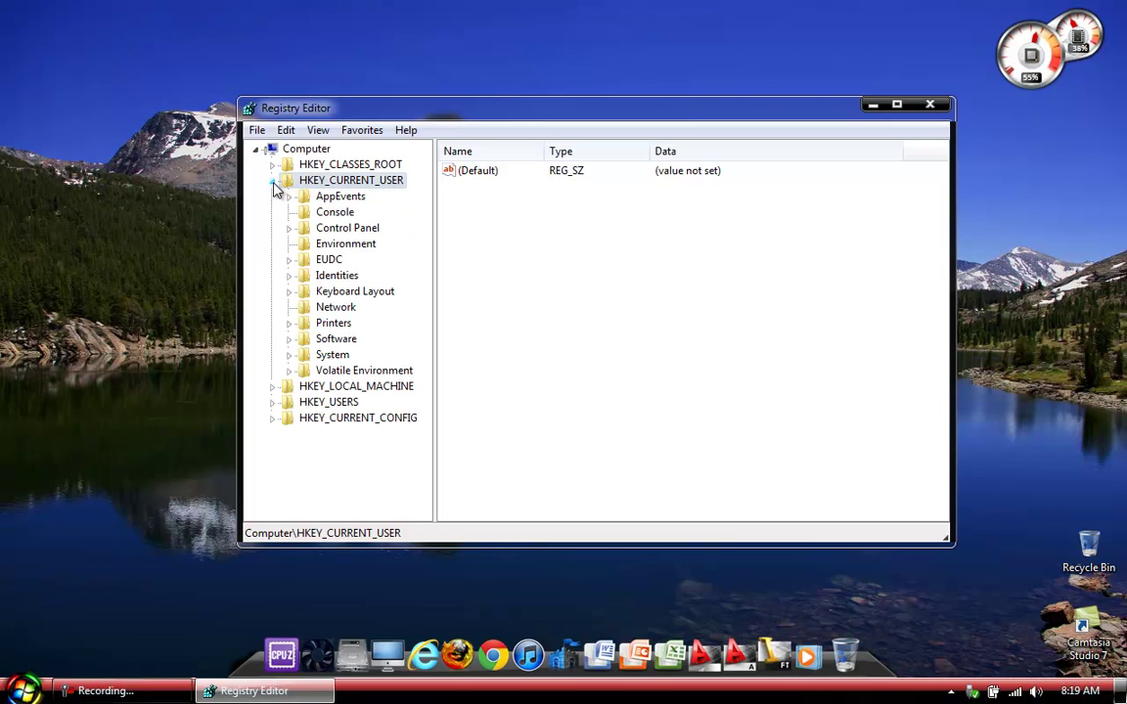
{"action": "left_click", "coordinate": [327, 339]}
{"action": "left_click", "coordinate": [290, 342]}
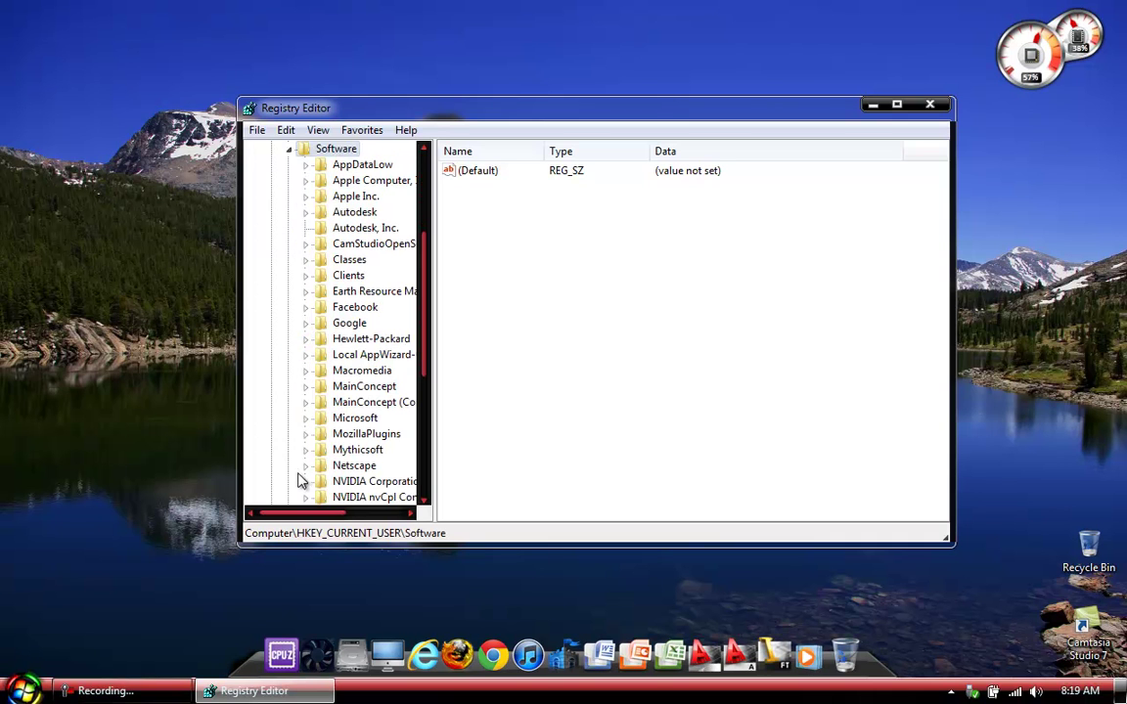
Step: Expand Microsoft, Windows and CurrentVersion under Software to list CurrentVersion's subkeys
{"action": "mouse_move", "coordinate": [302, 515]}
{"action": "left_mouse_down"}
{"action": "mouse_move", "coordinate": [330, 516]}
{"action": "mouse_move", "coordinate": [320, 514]}
{"action": "left_mouse_up"}
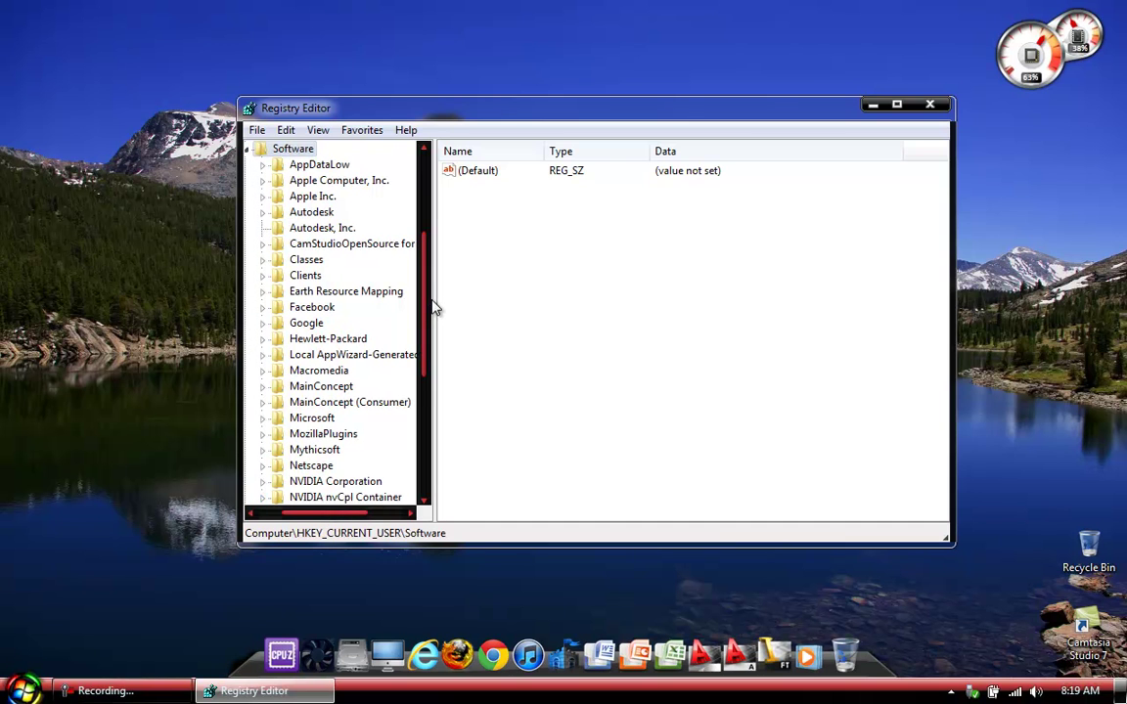
{"action": "left_click_drag", "start_coordinate": [432, 309], "coordinate": [391, 402]}
{"action": "left_click", "coordinate": [309, 436]}
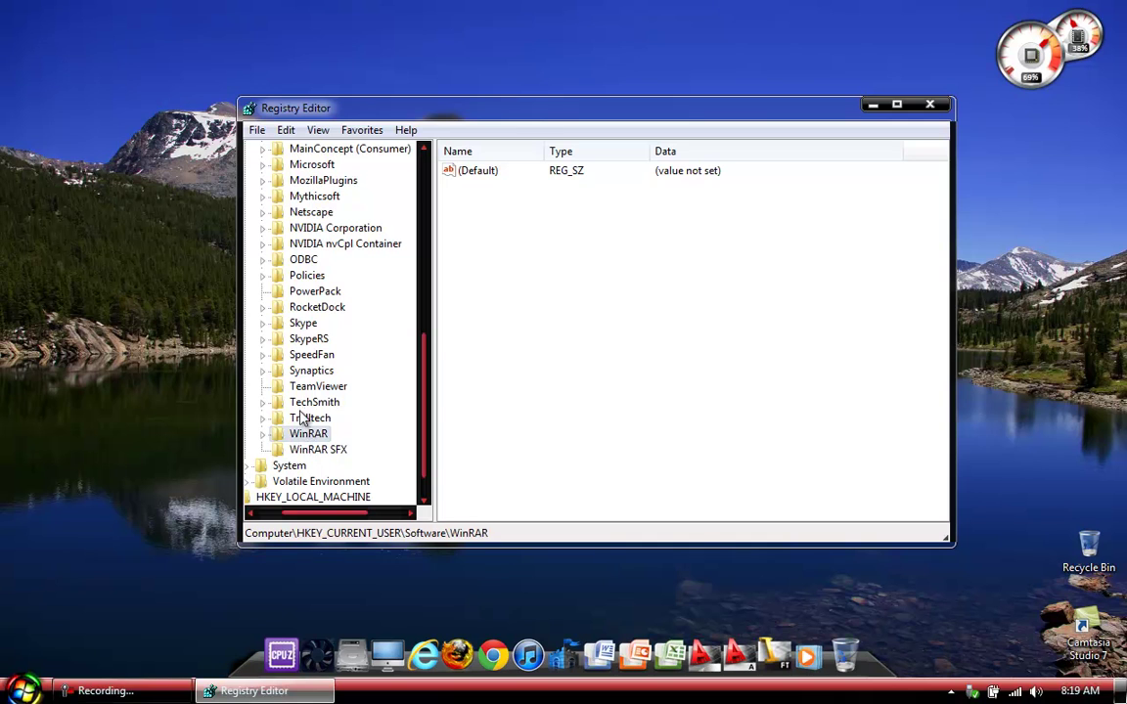
{"action": "scroll", "coordinate": [323, 298], "scroll_direction": "up", "scroll_amount": 2}
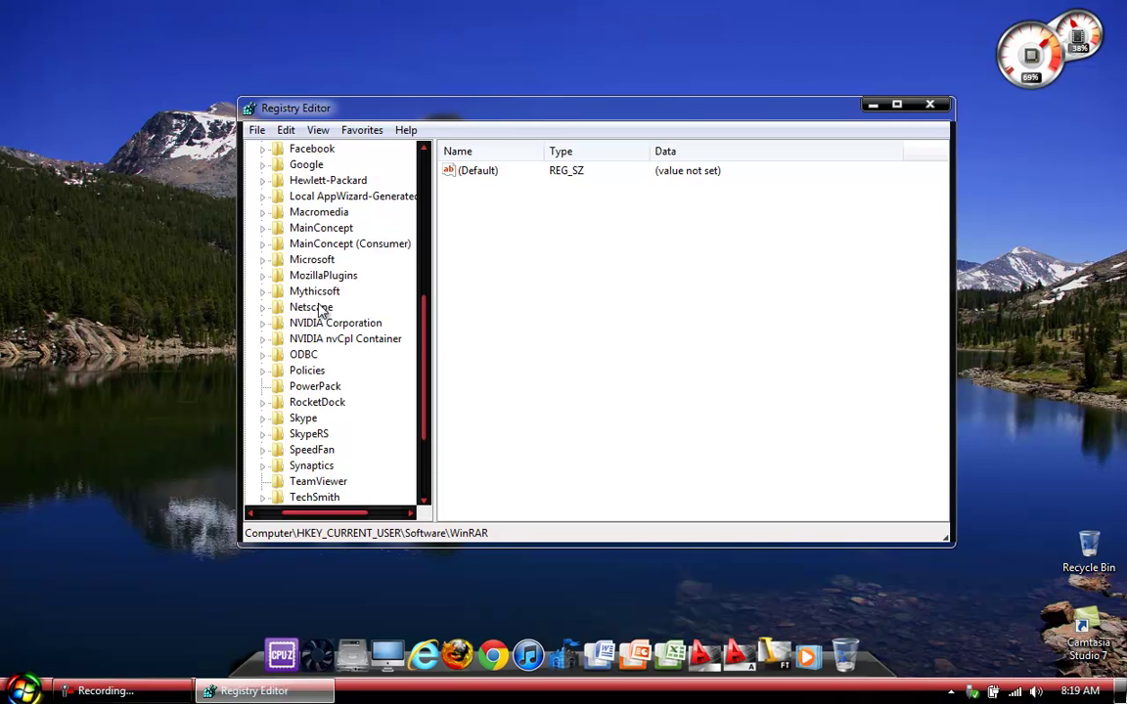
{"action": "left_click", "coordinate": [292, 259]}
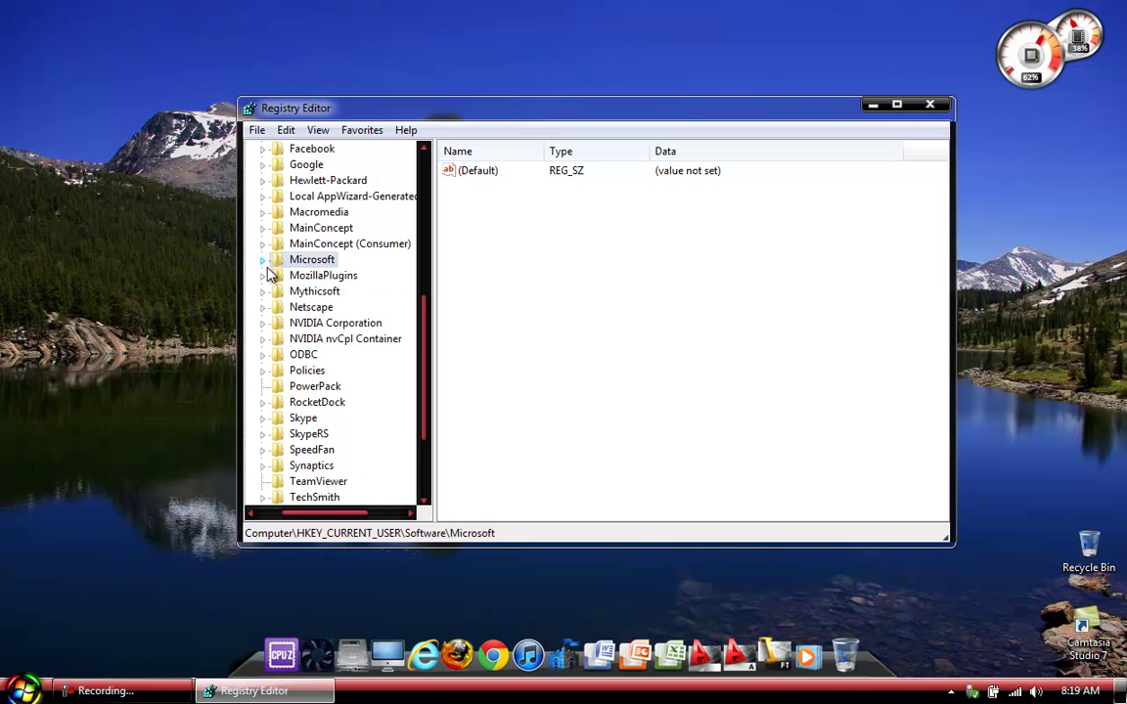
{"action": "left_click", "coordinate": [262, 259]}
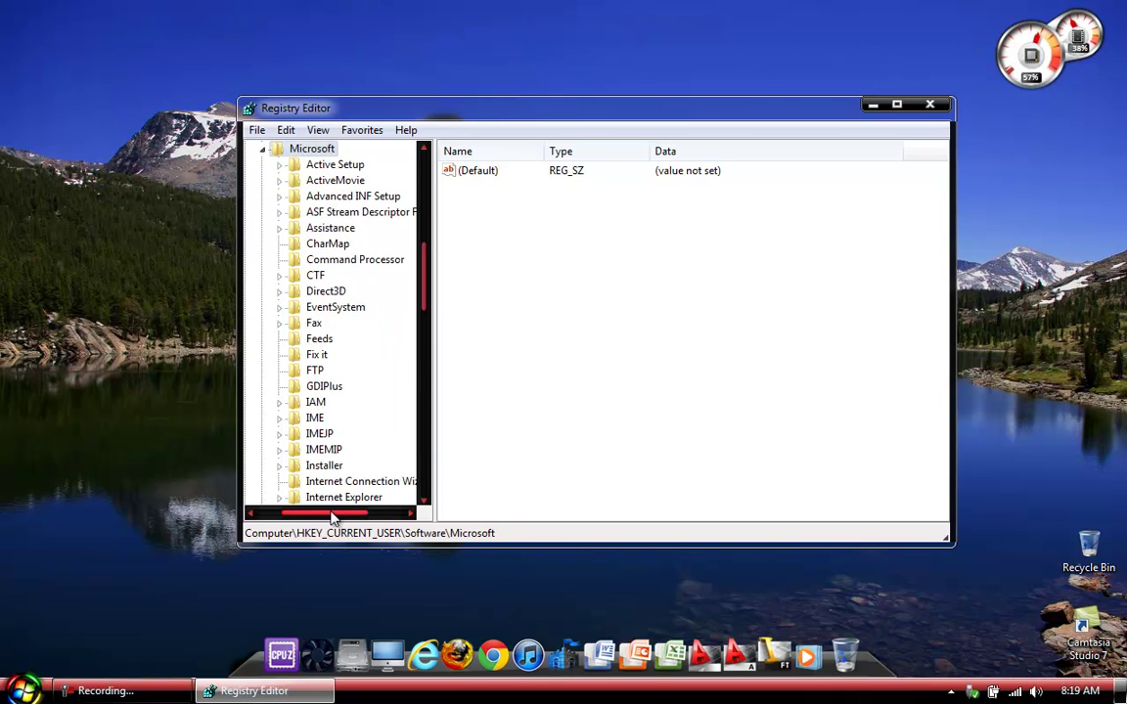
{"action": "scroll", "coordinate": [332, 499], "scroll_direction": "down", "scroll_amount": 10}
{"action": "scroll", "coordinate": [324, 497], "scroll_direction": "down", "scroll_amount": 1}
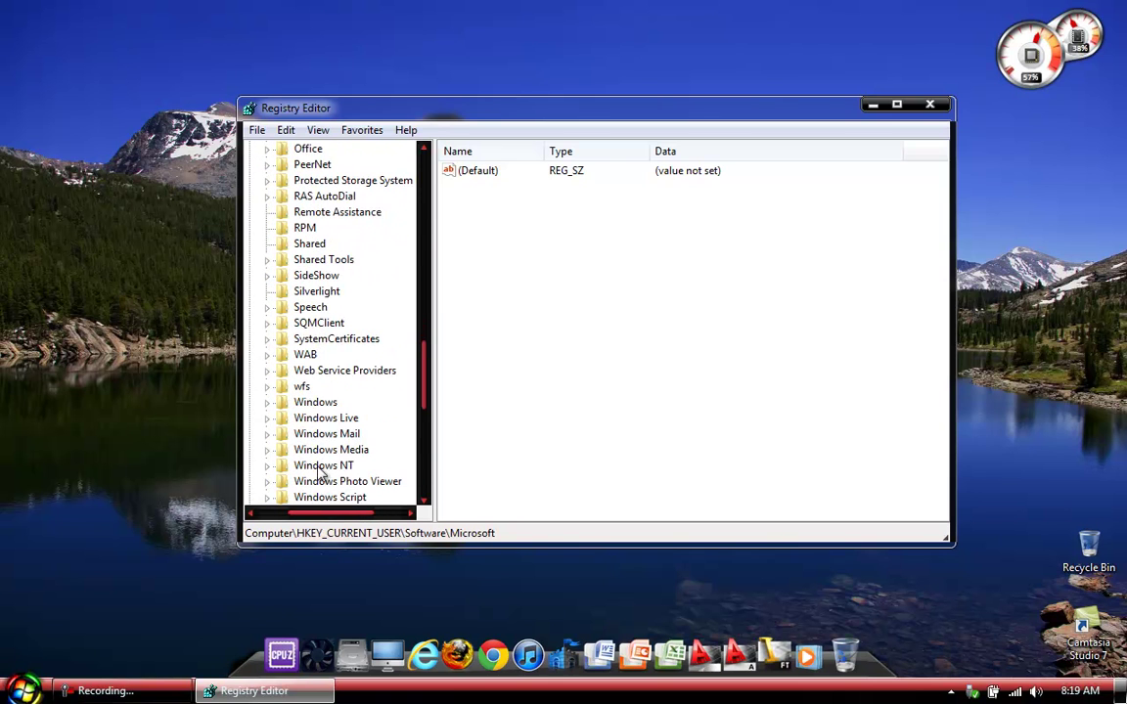
{"action": "left_click", "coordinate": [311, 402]}
{"action": "left_click", "coordinate": [266, 402]}
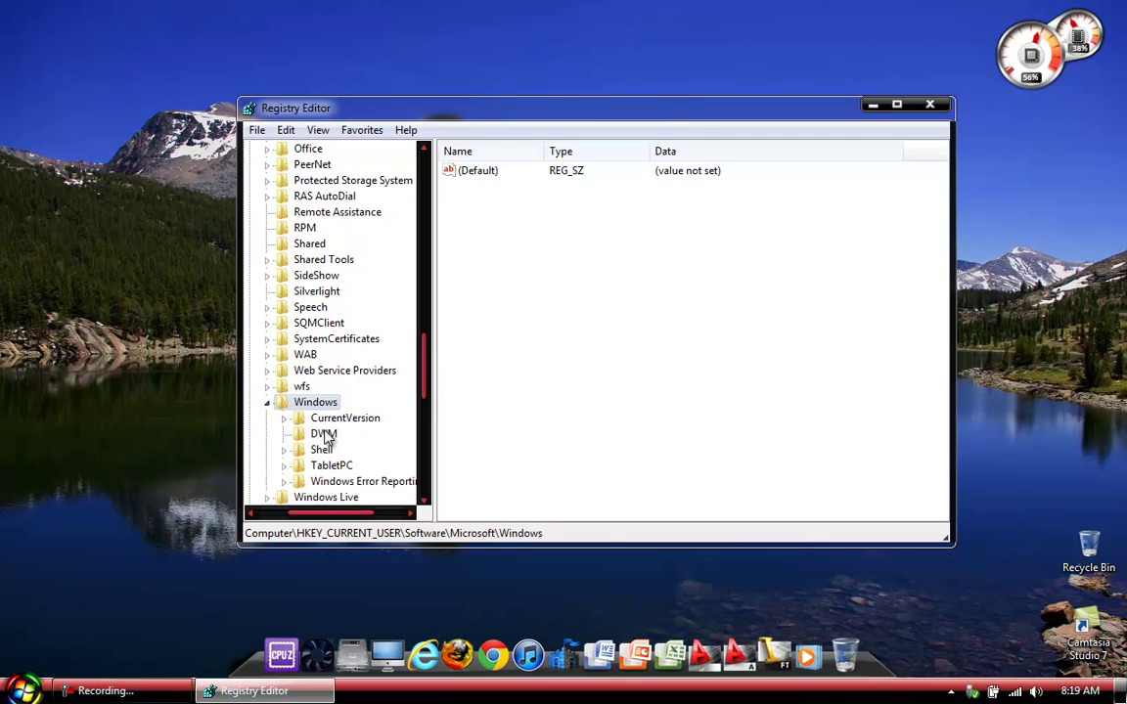
{"action": "left_click", "coordinate": [303, 420]}
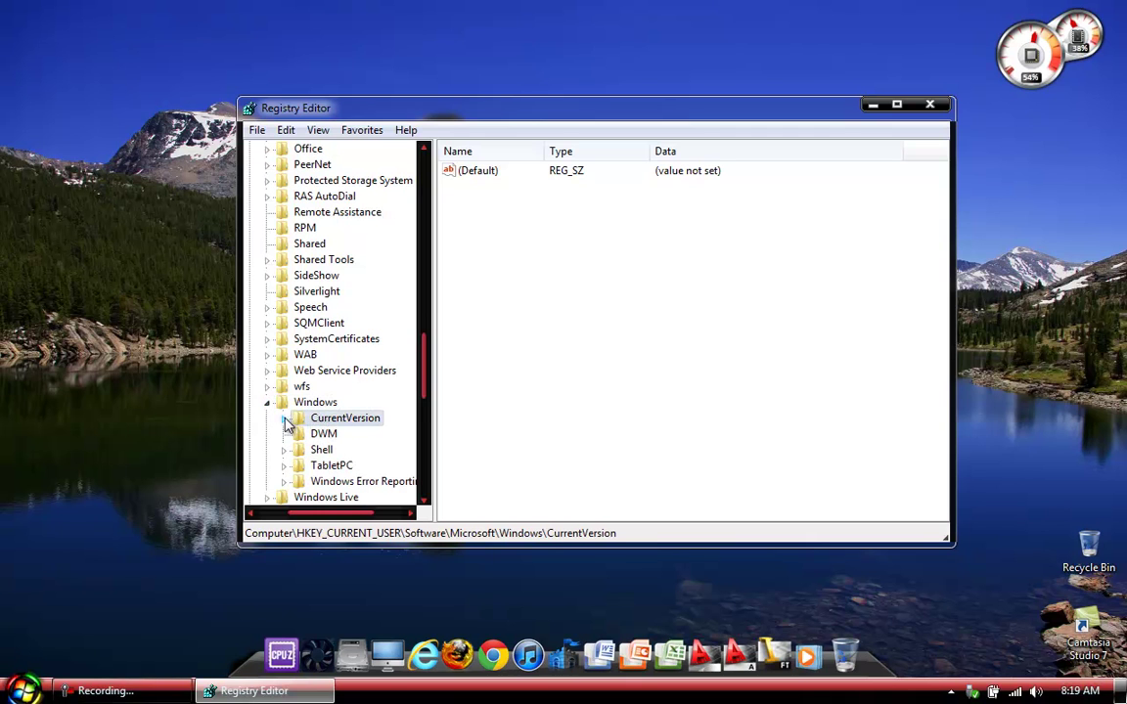
{"action": "left_click", "coordinate": [284, 418]}
{"action": "left_click_drag", "start_coordinate": [327, 516], "coordinate": [339, 518]}
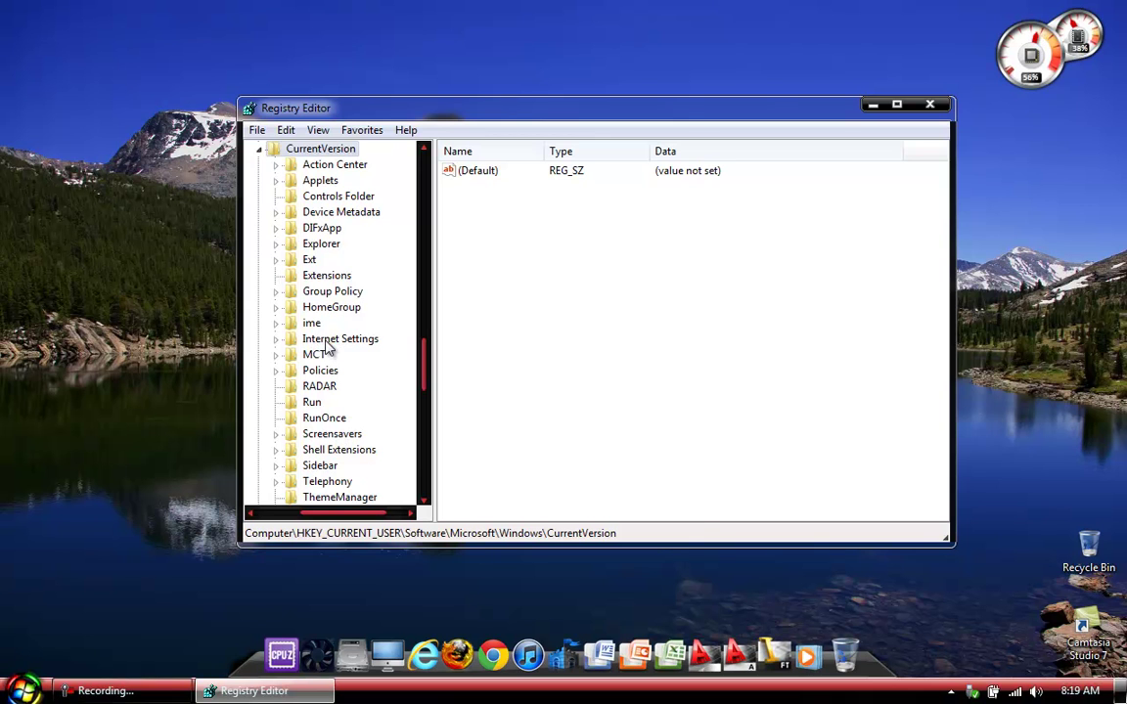
Step: Select Internet Settings and delete its existing MaxConnectionsPer1_0Server and MaxConnections values
{"action": "left_click", "coordinate": [330, 340]}
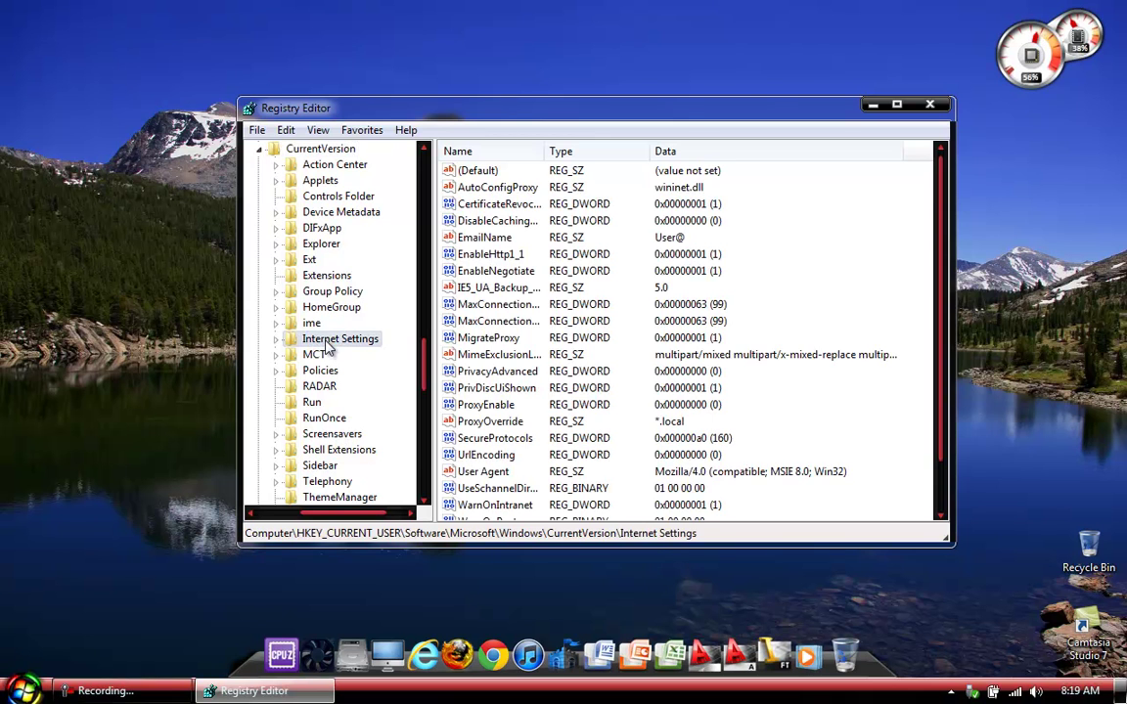
{"action": "right_click", "coordinate": [497, 305]}
{"action": "left_click", "coordinate": [540, 358]}
{"action": "key", "text": "Return"}
{"action": "right_click", "coordinate": [498, 306]}
{"action": "left_click", "coordinate": [541, 356]}
{"action": "left_click", "coordinate": [693, 349]}
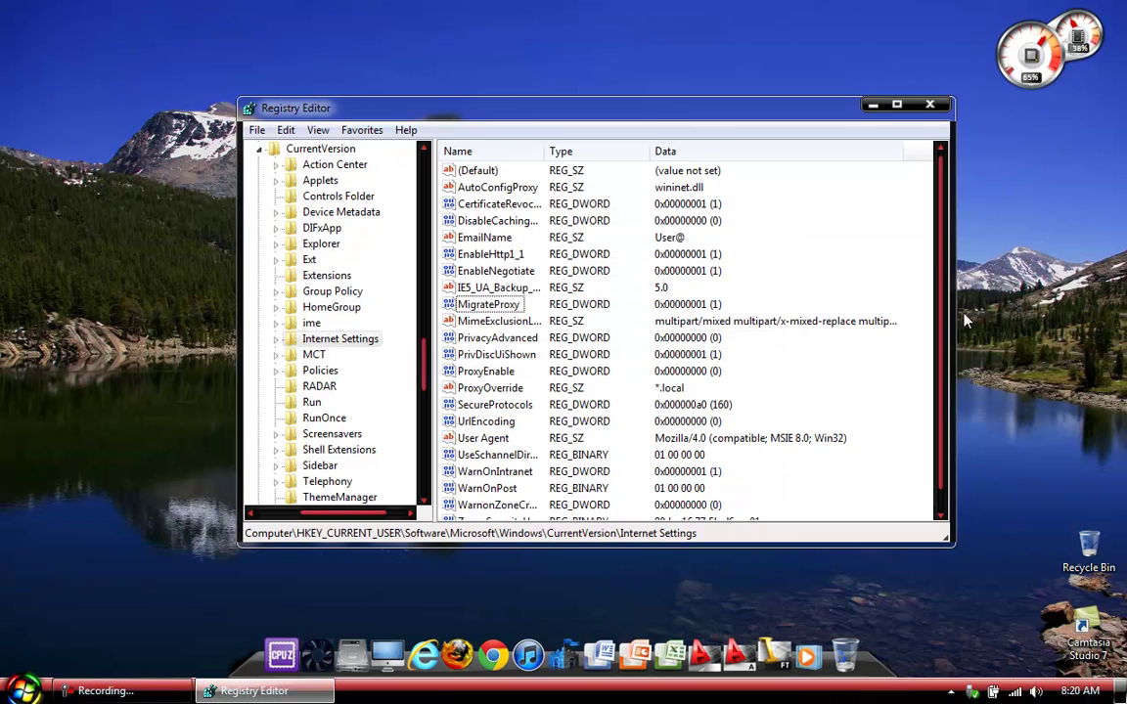
Step: Show the New value-type choices from the values pane's context menu
{"action": "scroll", "coordinate": [854, 333], "scroll_direction": "down", "scroll_amount": 1}
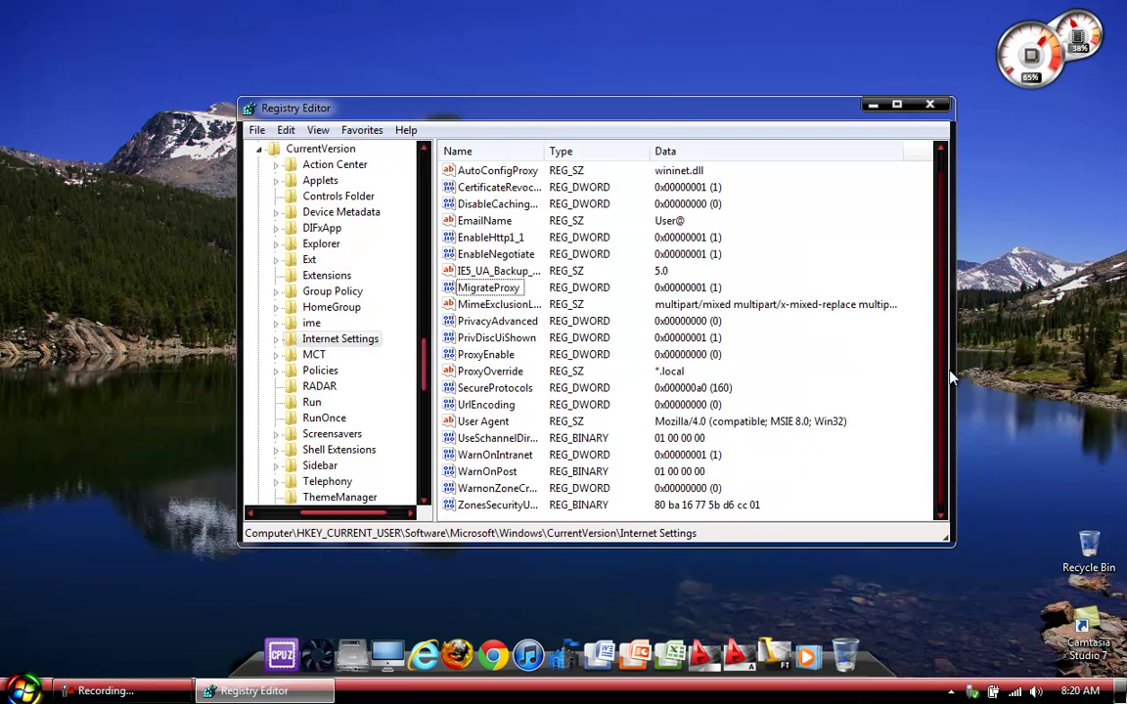
{"action": "right_click", "coordinate": [479, 519]}
{"action": "left_click", "coordinate": [519, 526]}
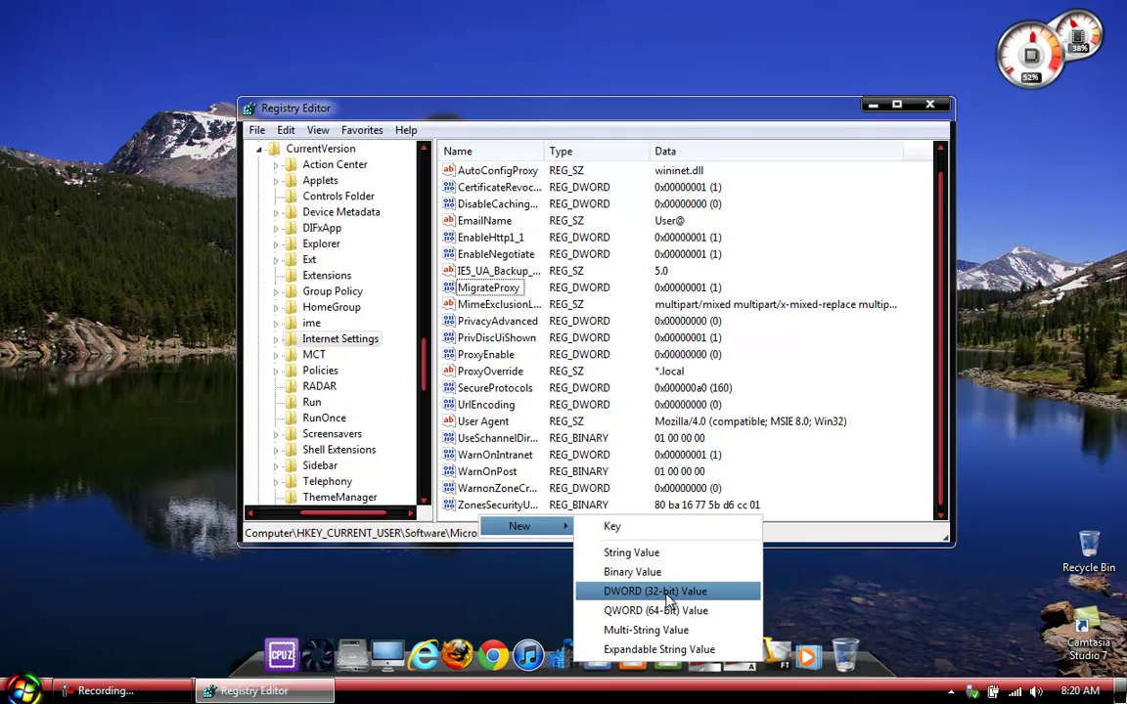
Step: Open the 'Internet Explorer 8 Hack (regedit)' note from Documents > Computer Hack Codes > Hack Codes
{"action": "left_click", "coordinate": [445, 546]}
{"action": "key", "text": "super"}
{"action": "left_click", "coordinate": [333, 339]}
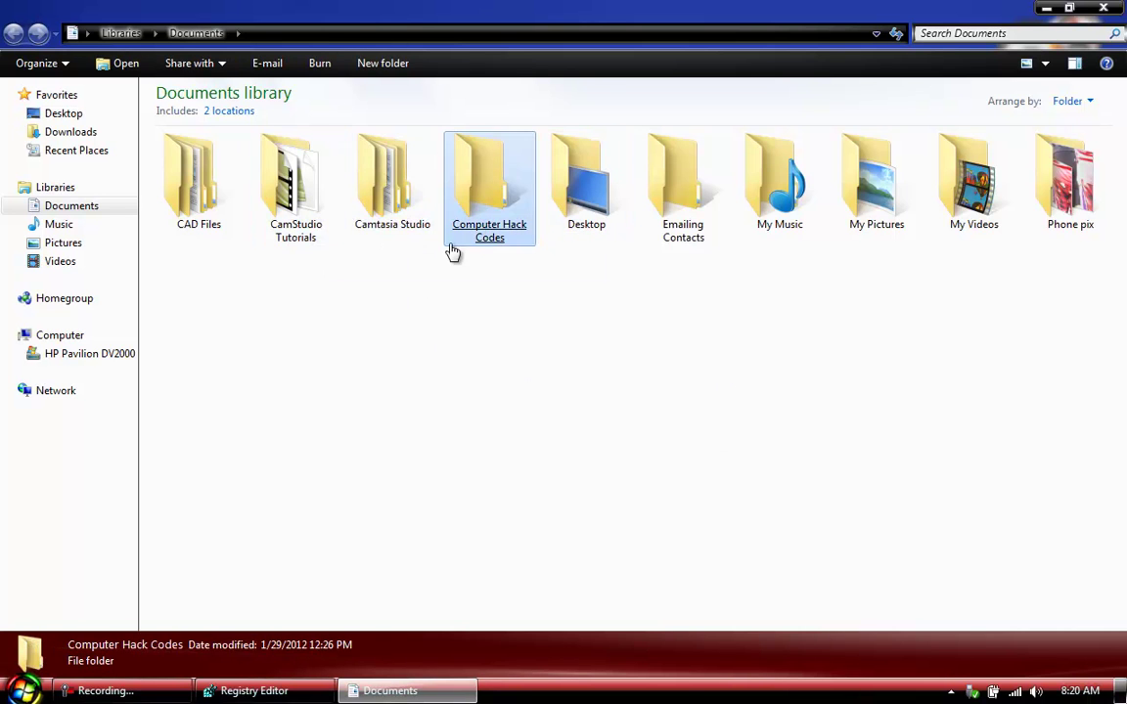
{"action": "left_click", "coordinate": [450, 246]}
{"action": "left_click", "coordinate": [692, 201]}
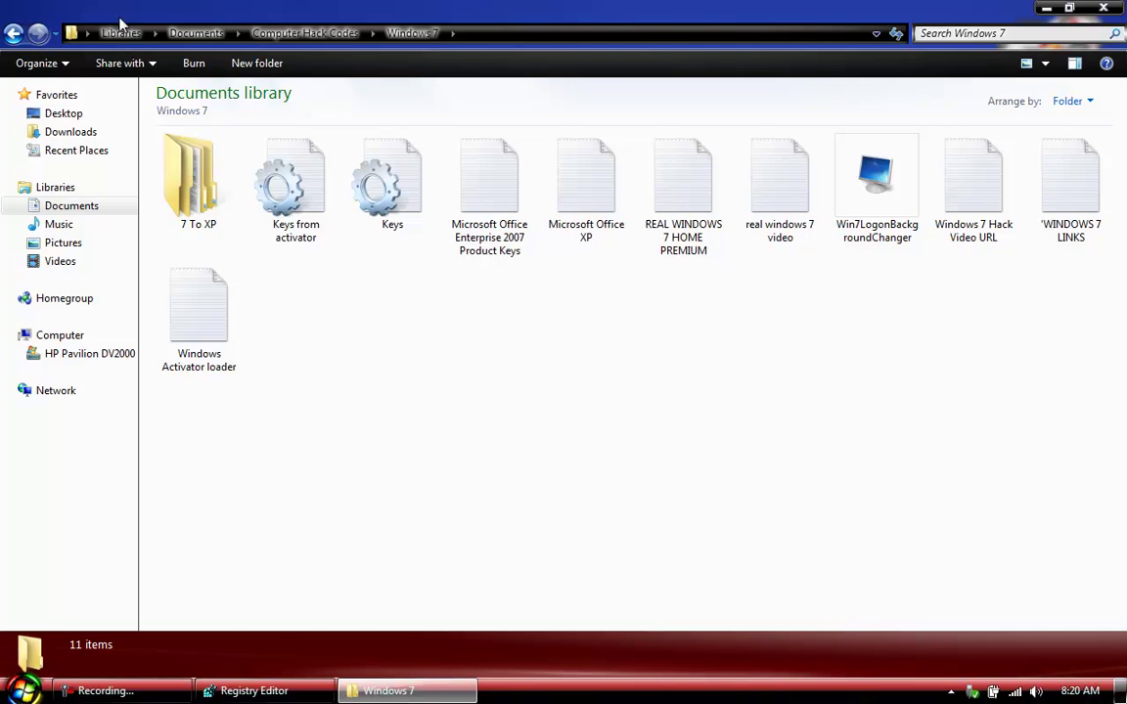
{"action": "left_click", "coordinate": [15, 35]}
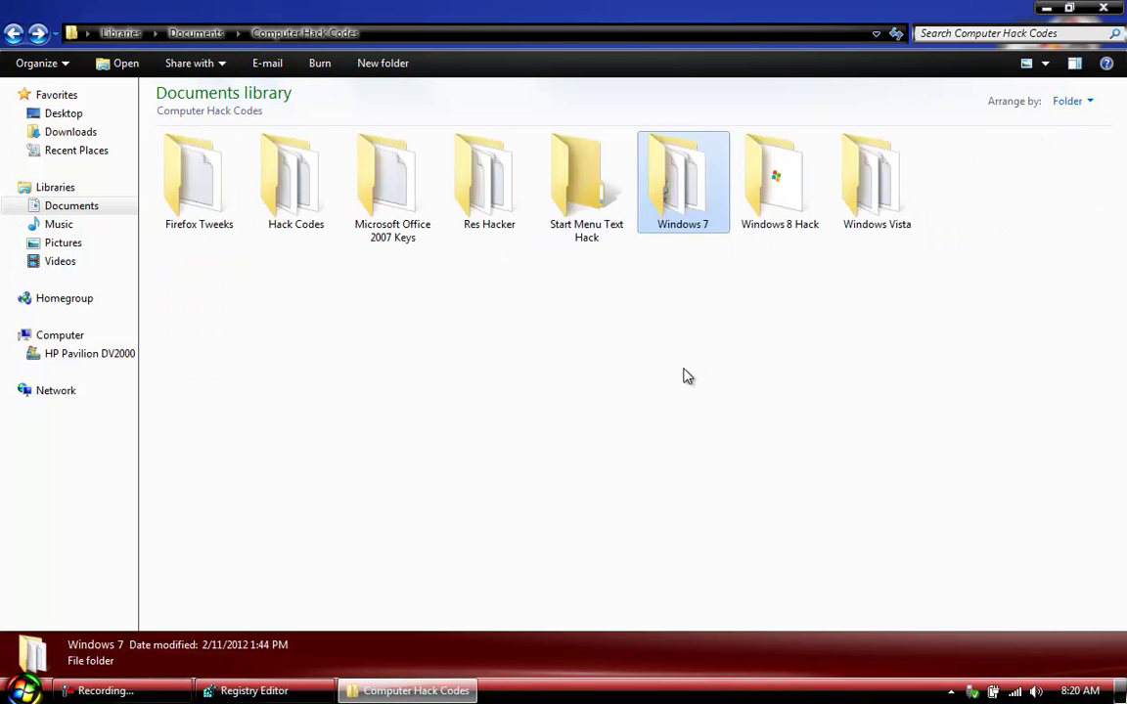
{"action": "left_click", "coordinate": [312, 224]}
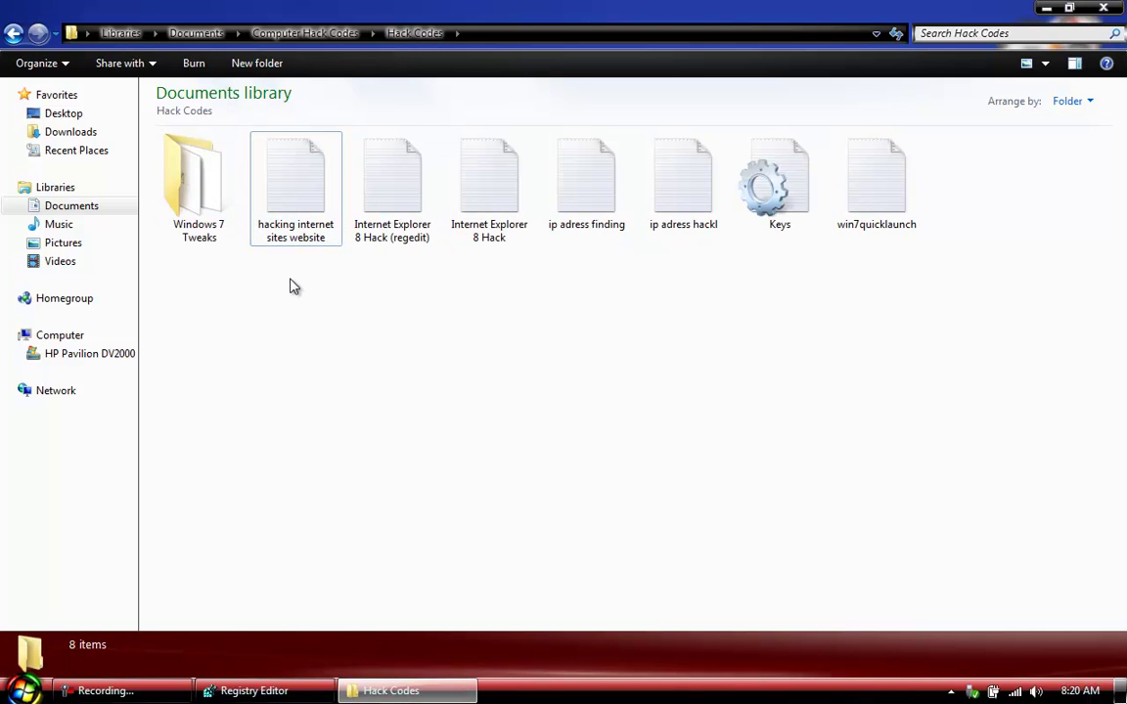
{"action": "left_click", "coordinate": [402, 232]}
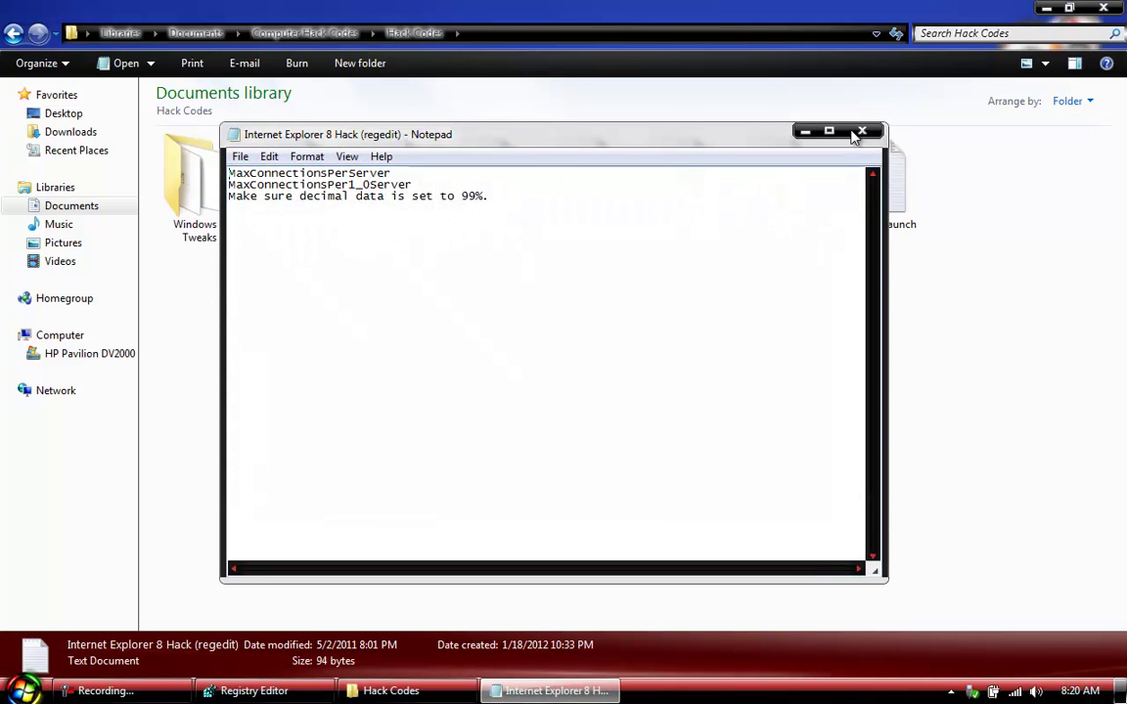
Step: Copy the name MaxConnectionsPerServer from the note's first line
{"action": "left_click", "coordinate": [1045, 8]}
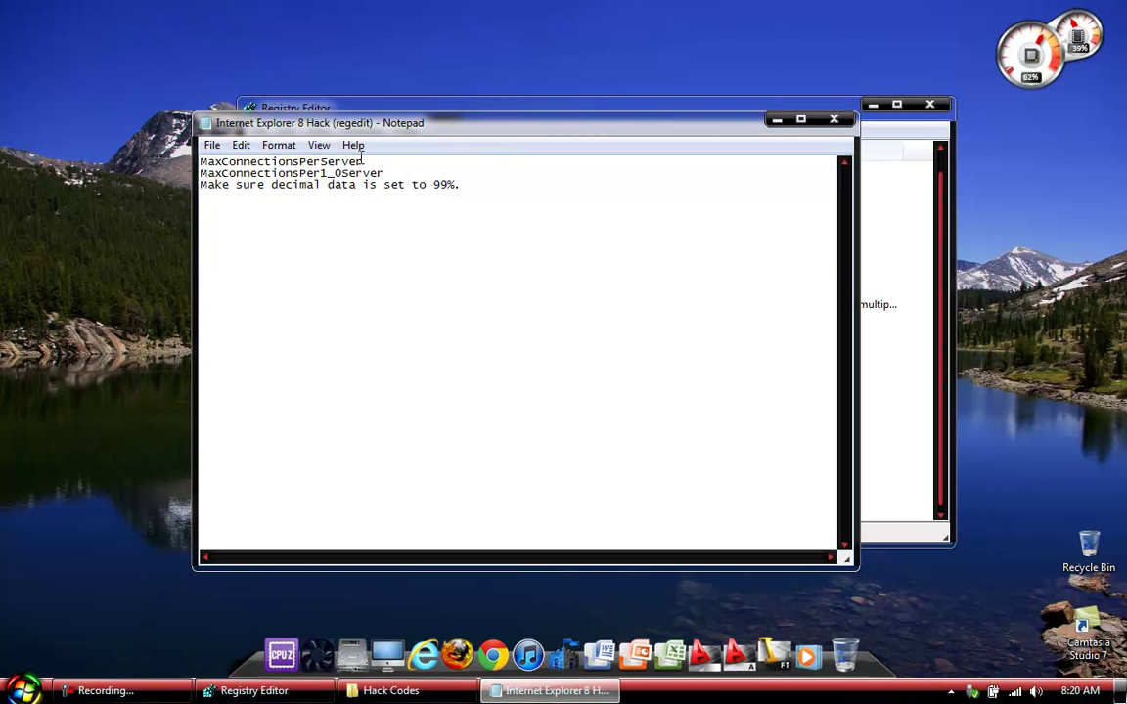
{"action": "left_click_drag", "start_coordinate": [364, 162], "coordinate": [186, 139]}
{"action": "right_click", "coordinate": [252, 163]}
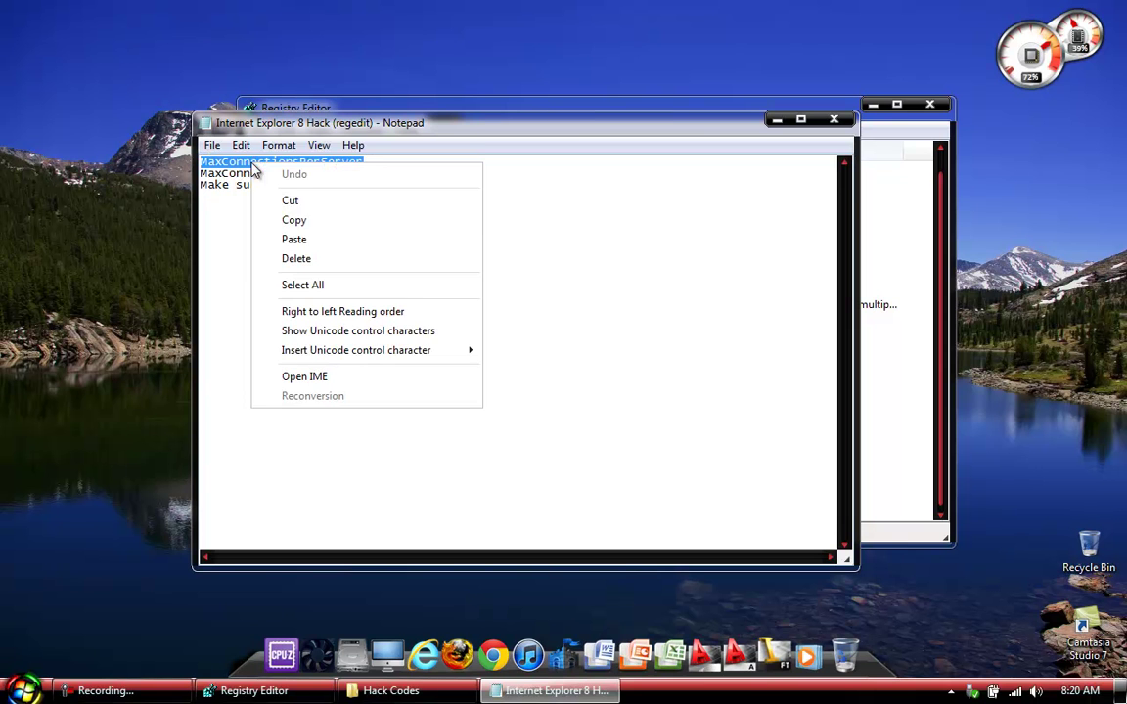
{"action": "left_click", "coordinate": [363, 221]}
{"action": "left_click", "coordinate": [773, 120]}
Step: Create a new DWORD (32-bit) value in Internet Settings named MaxConnectionsPerServer
{"action": "right_click", "coordinate": [547, 520]}
{"action": "mouse_move", "coordinate": [626, 526]}
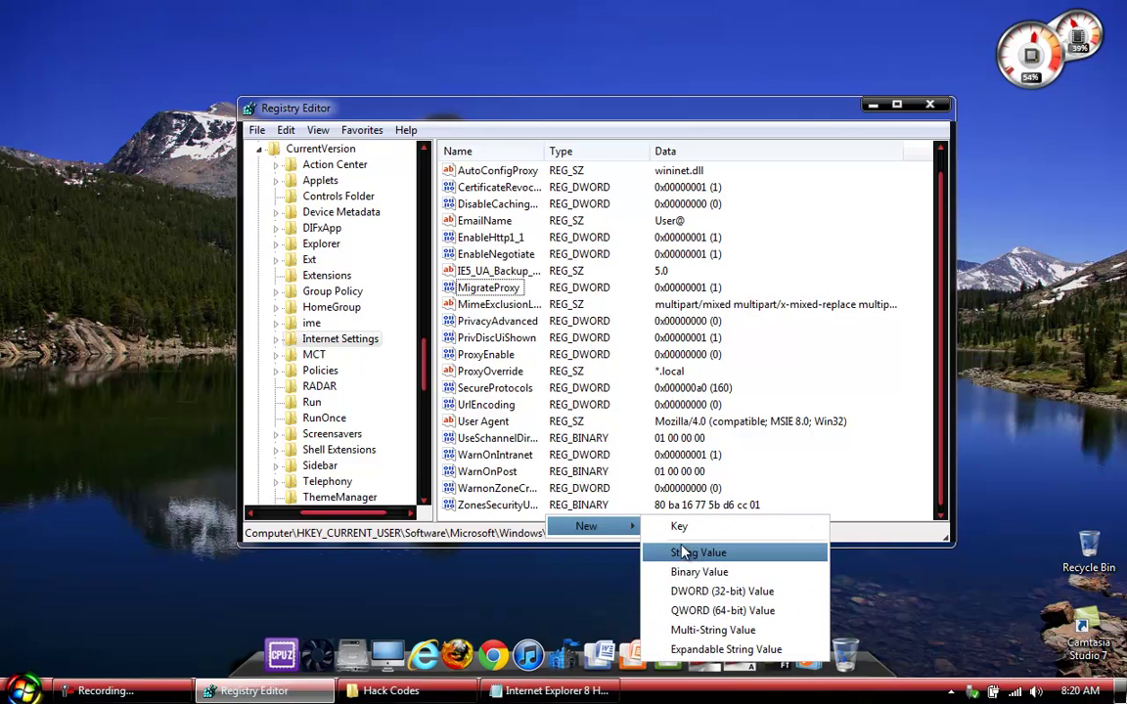
{"action": "left_click", "coordinate": [688, 589]}
{"action": "key", "text": "BackSpace"}
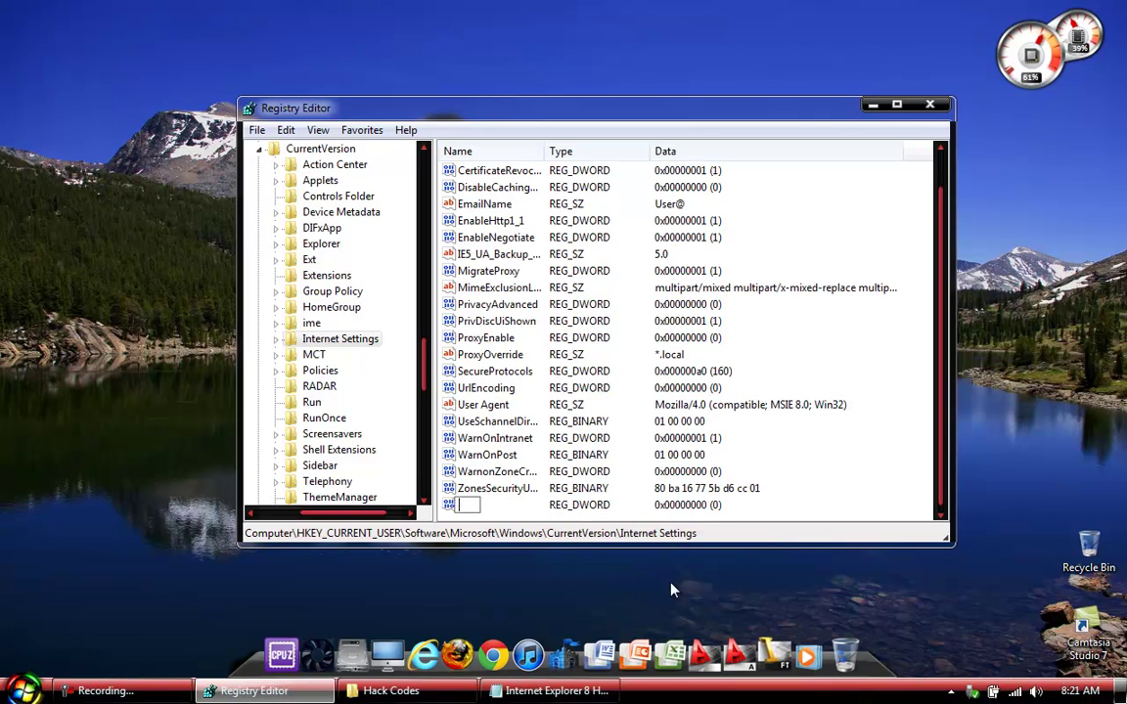
{"action": "right_click", "coordinate": [467, 506]}
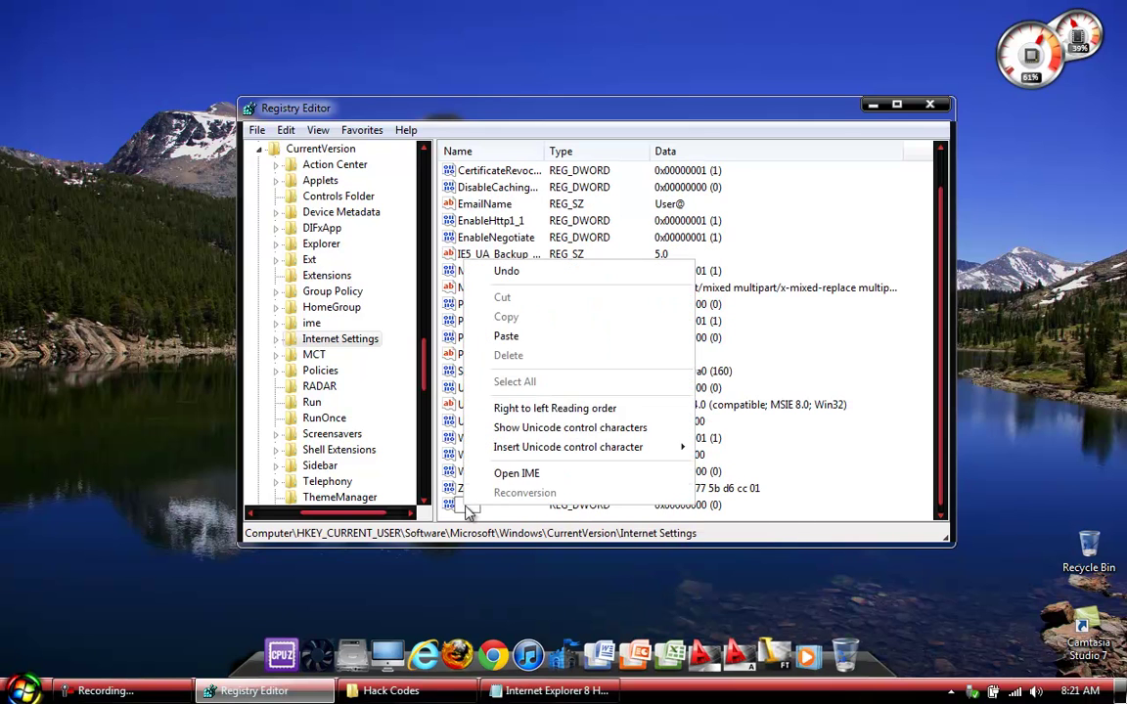
{"action": "left_click", "coordinate": [561, 339]}
{"action": "key", "text": "Return"}
{"action": "key", "text": "Return"}
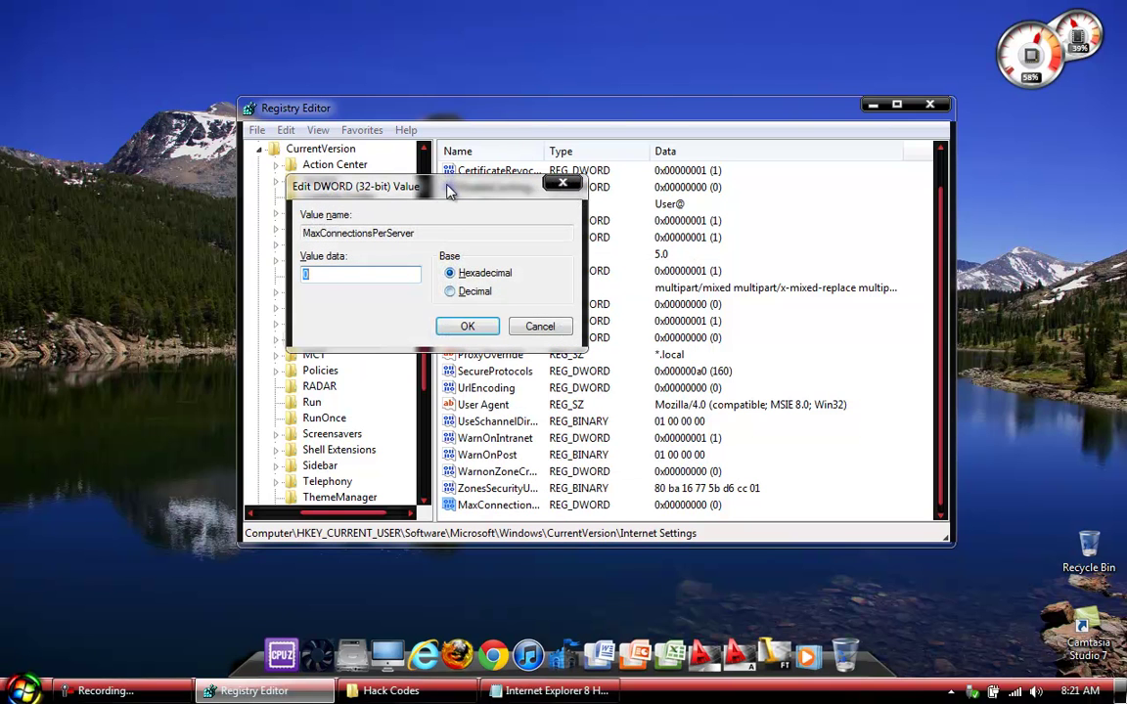
Step: Set the value's data to 99 in decimal
{"action": "left_click_drag", "start_coordinate": [446, 186], "coordinate": [601, 223]}
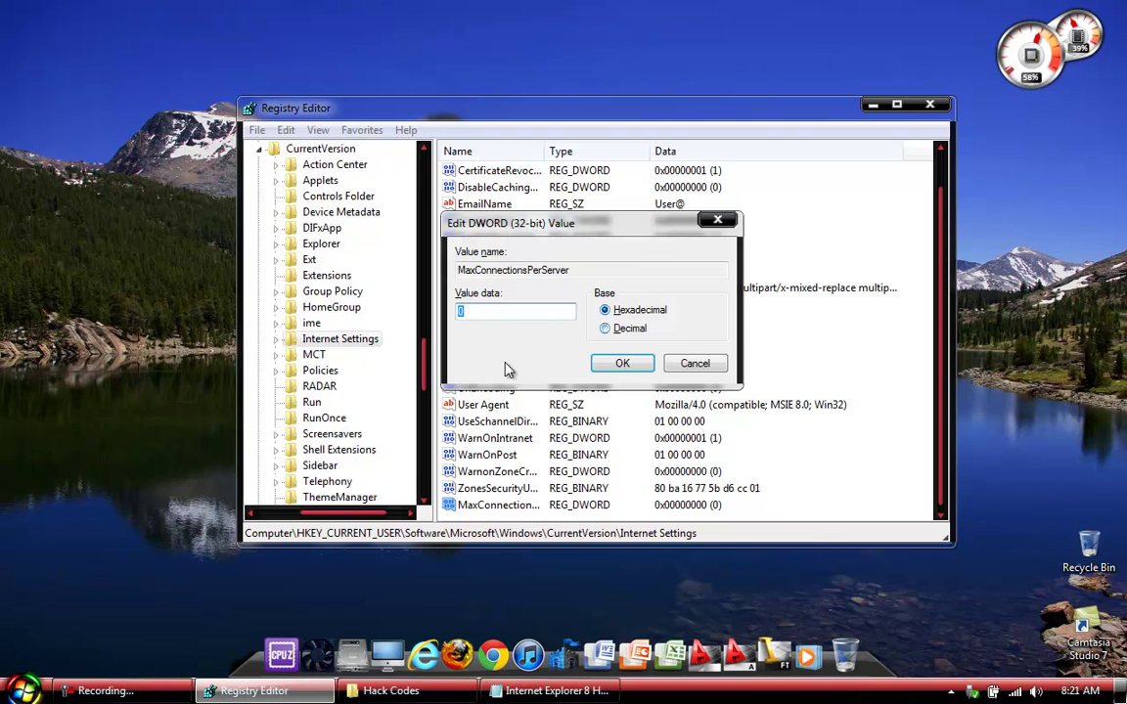
{"action": "left_click", "coordinate": [605, 330]}
{"action": "key", "text": "BackSpace"}
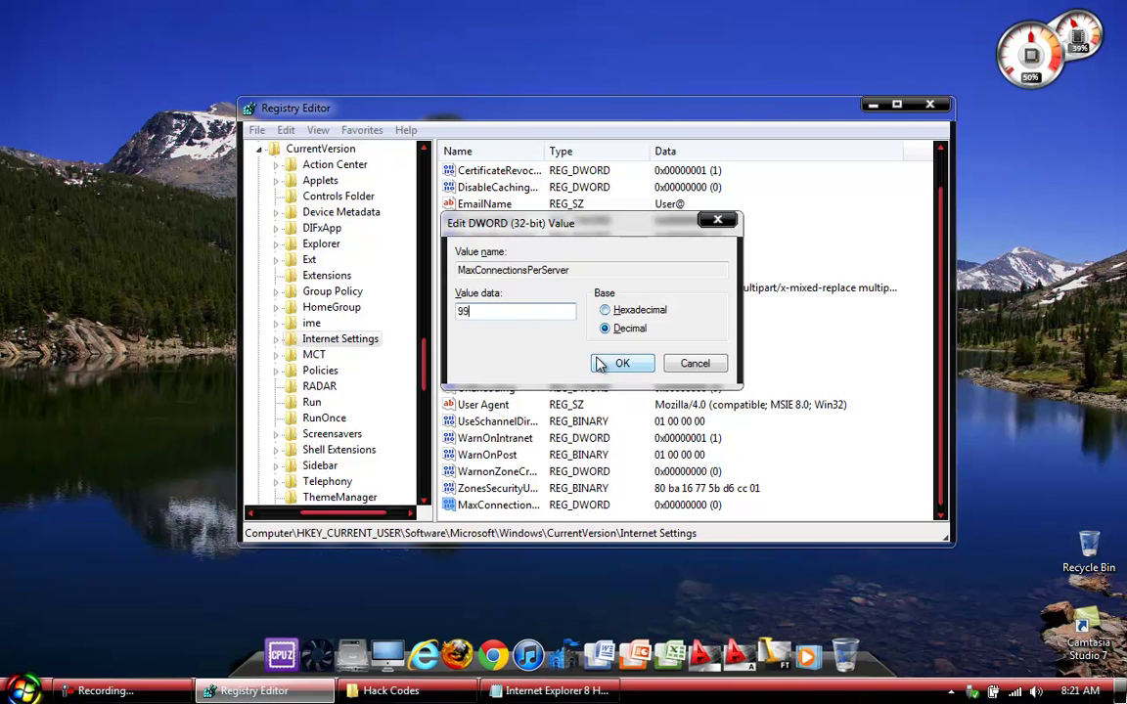
{"action": "left_click", "coordinate": [599, 363]}
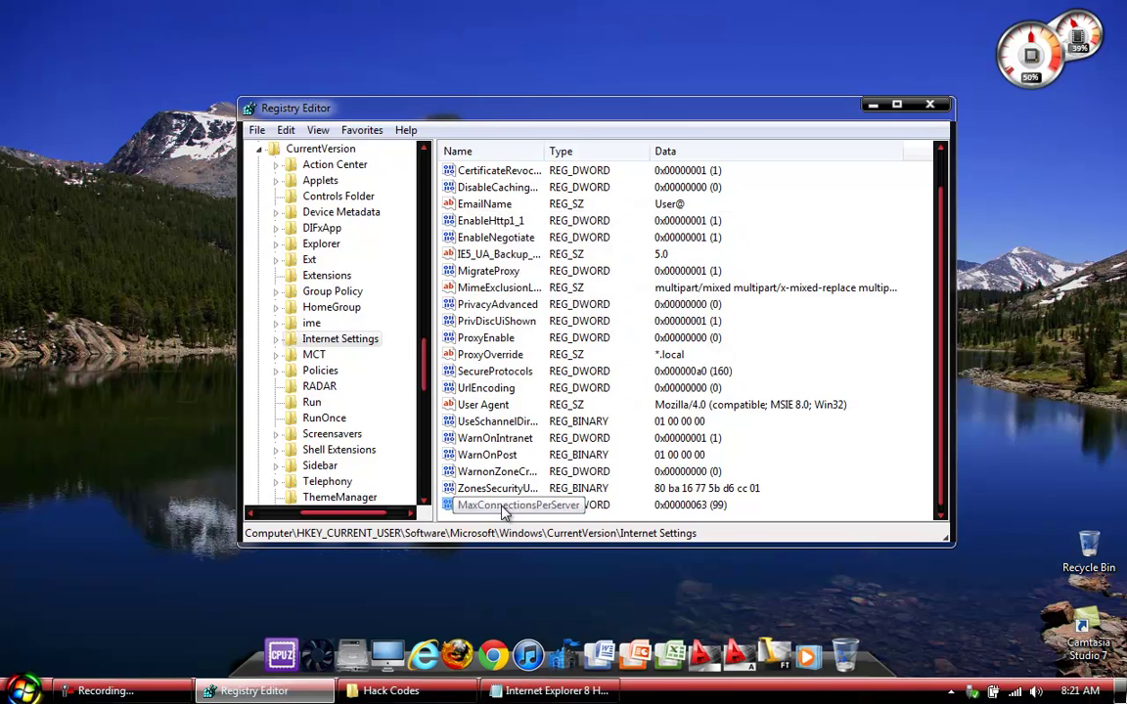
Step: Close the Hack Codes folder window
{"action": "left_click", "coordinate": [391, 690]}
{"action": "key", "text": "Left"}
{"action": "key", "text": "End"}
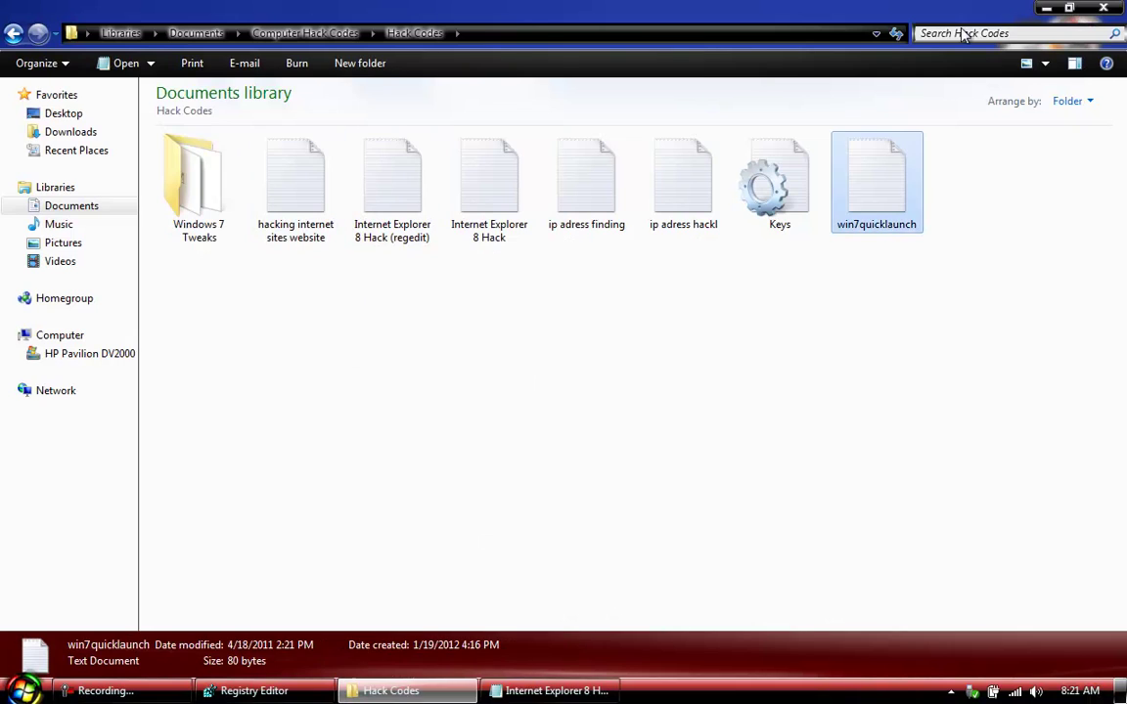
{"action": "left_click", "coordinate": [1103, 7]}
Step: Copy the name MaxConnectionsPer1_0Server from the note's second line
{"action": "left_click", "coordinate": [413, 690]}
{"action": "left_click_drag", "start_coordinate": [384, 173], "coordinate": [191, 164]}
{"action": "left_click", "coordinate": [291, 174]}
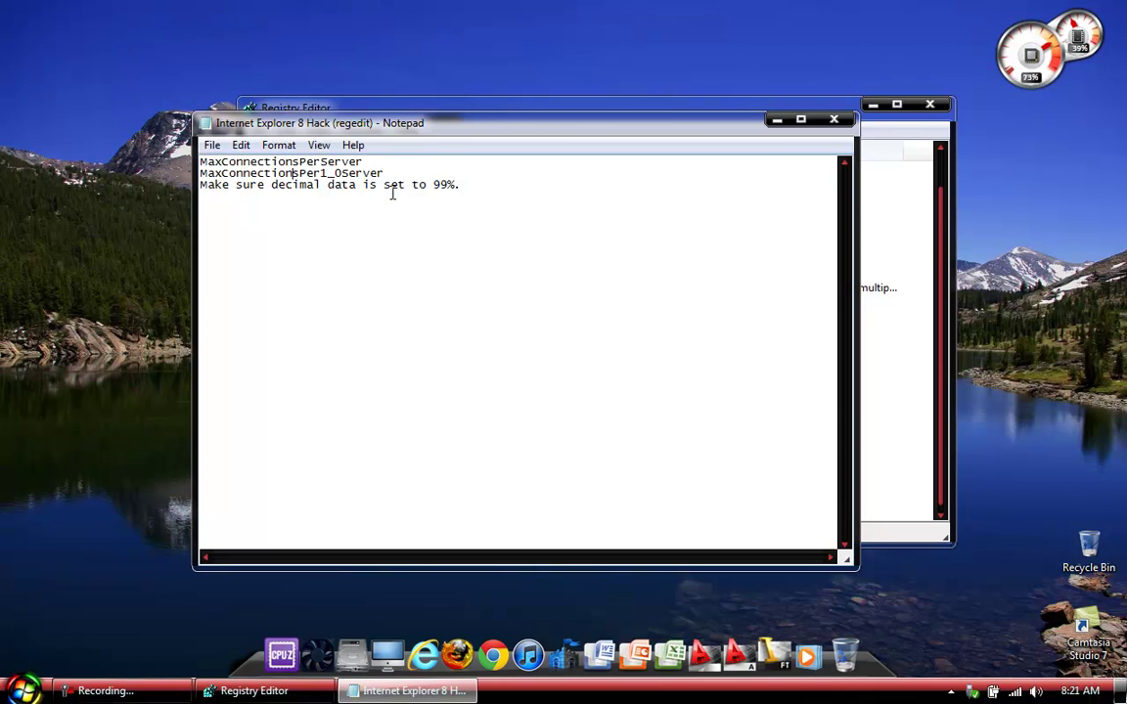
{"action": "left_click_drag", "start_coordinate": [386, 173], "coordinate": [206, 174]}
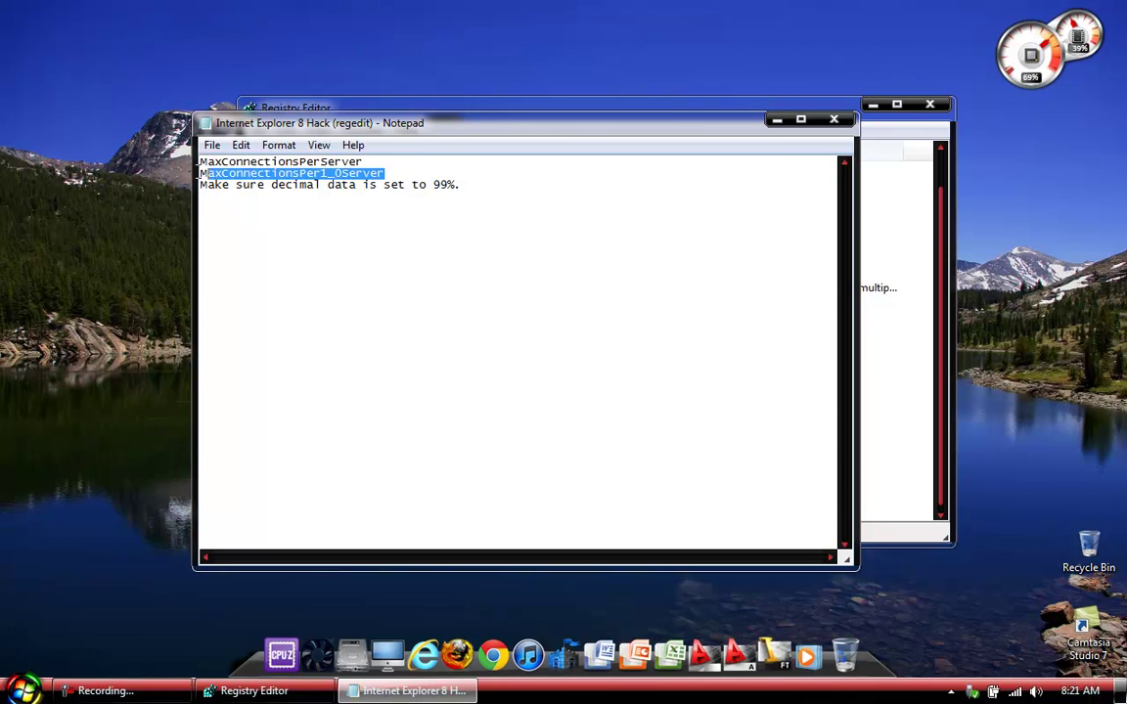
{"action": "right_click", "coordinate": [208, 173]}
{"action": "left_click", "coordinate": [251, 226]}
{"action": "left_click", "coordinate": [775, 121]}
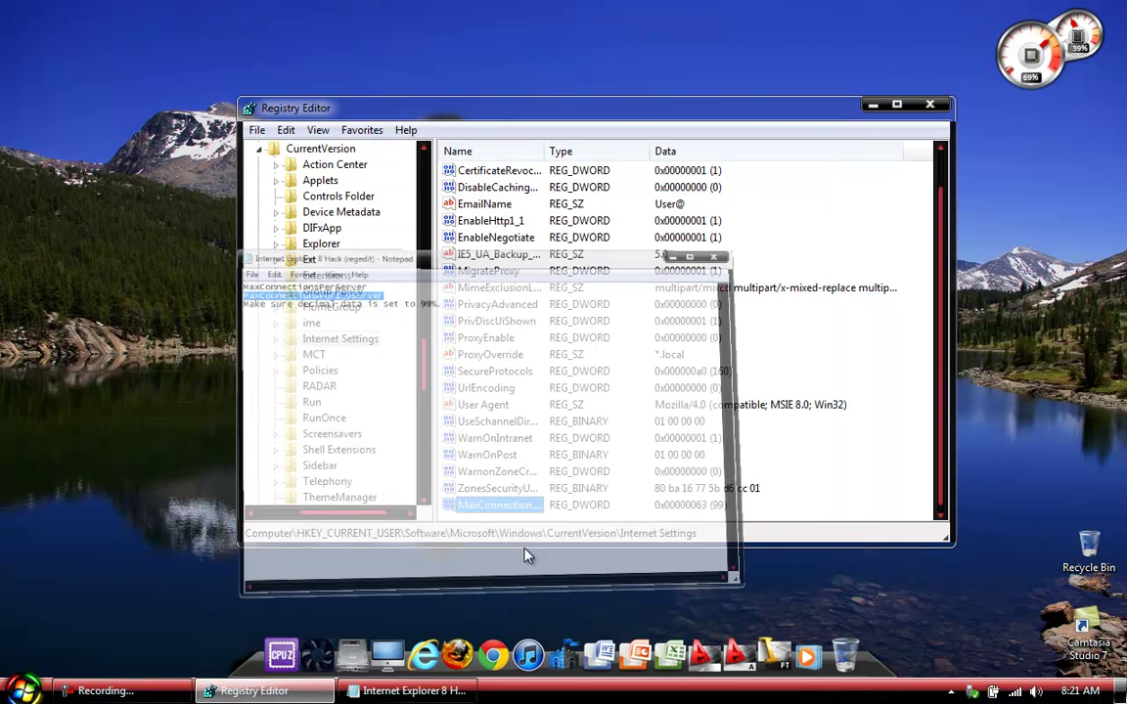
Step: Add a DWORD (32-bit) value, paste MaxConnectionsPer1_0Server as its name, and give it decimal data 99
{"action": "right_click", "coordinate": [513, 521]}
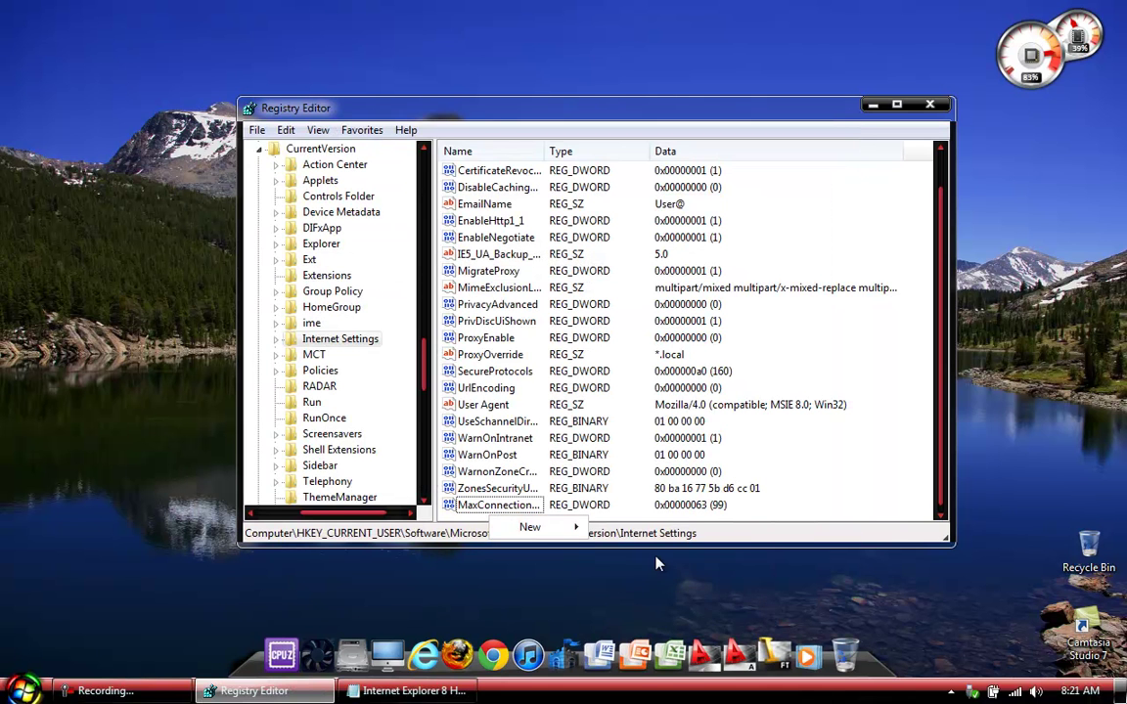
{"action": "mouse_move", "coordinate": [528, 526]}
{"action": "left_click", "coordinate": [664, 596]}
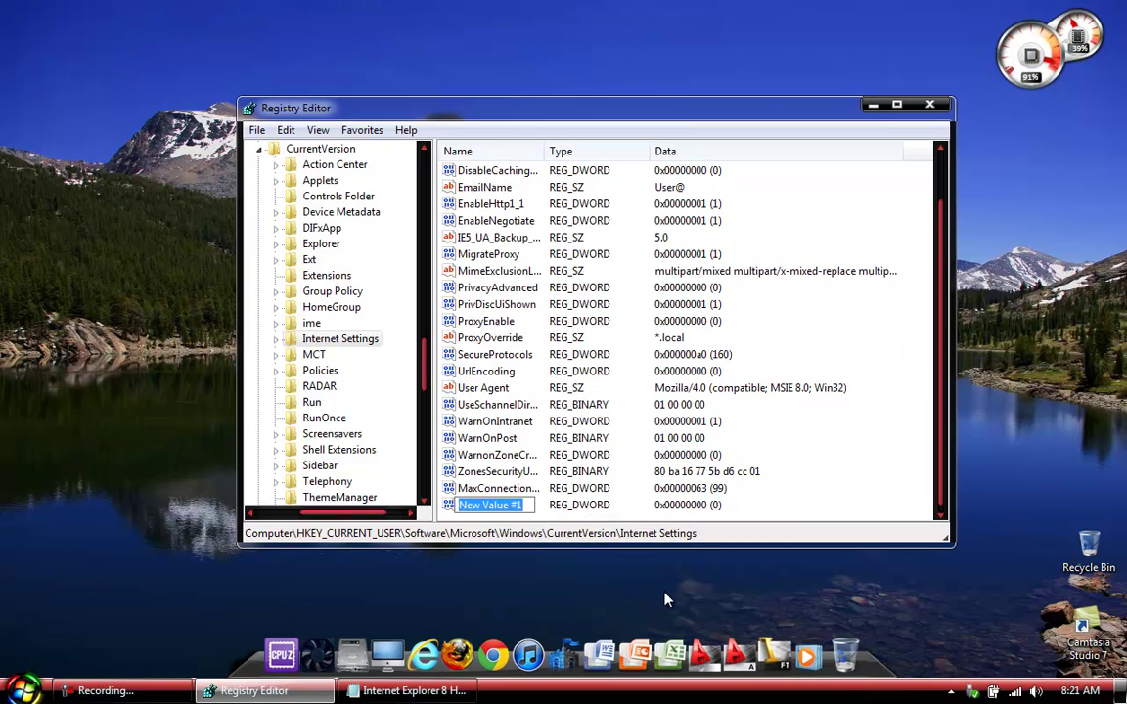
{"action": "key", "text": "BackSpace"}
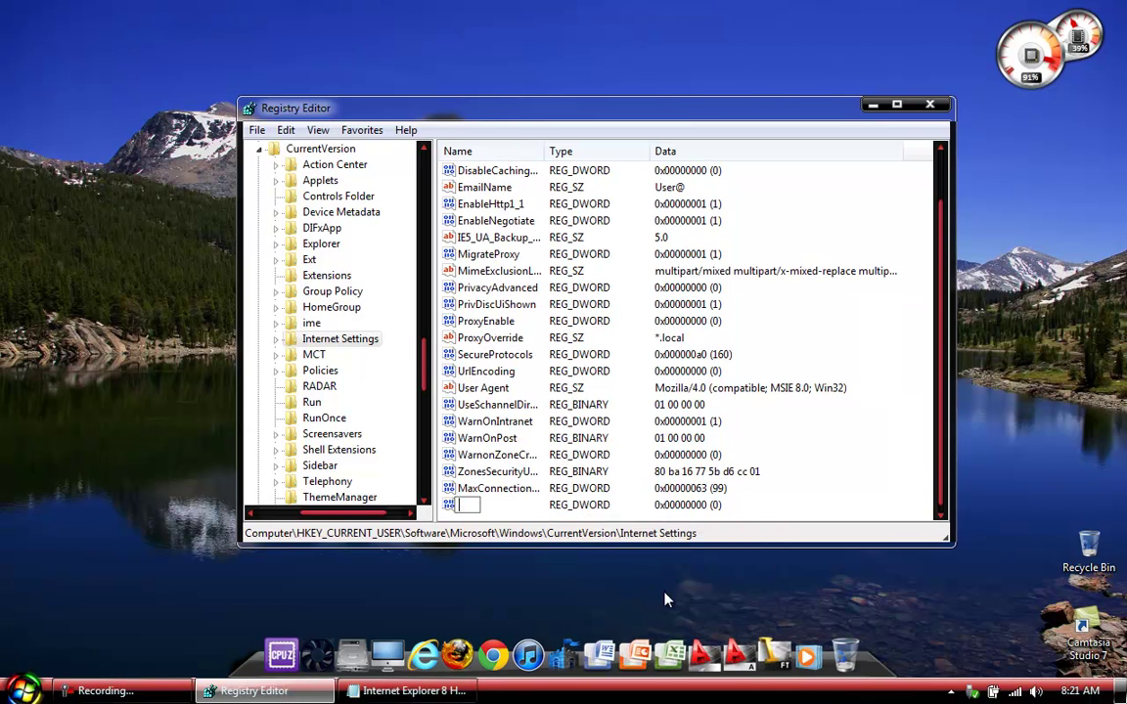
{"action": "right_click", "coordinate": [471, 509]}
{"action": "left_click", "coordinate": [513, 341]}
{"action": "key", "text": "Return"}
{"action": "key", "text": "Return"}
{"action": "left_click", "coordinate": [489, 300]}
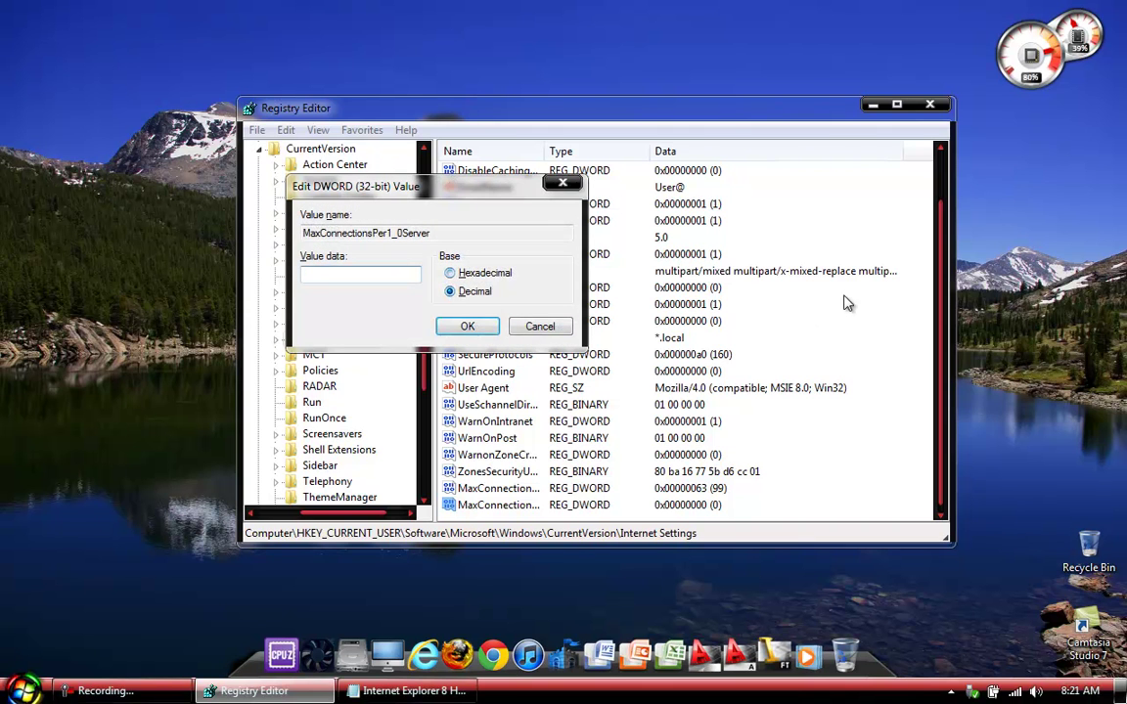
{"action": "key", "text": "Return"}
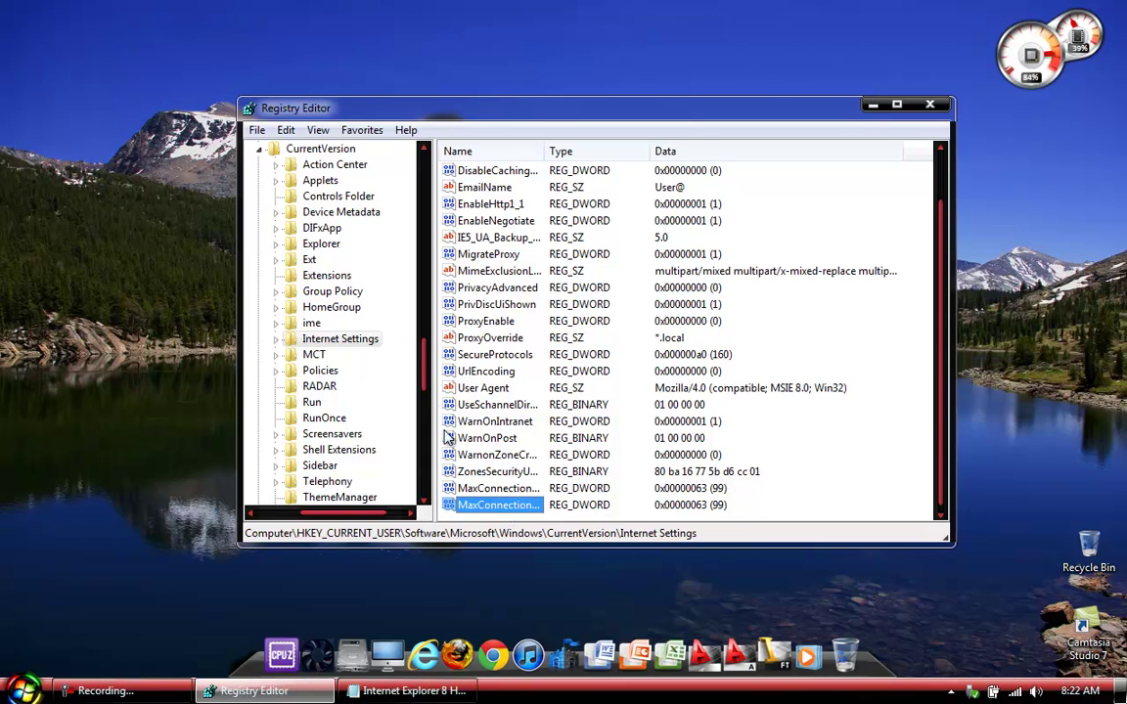
Step: Collapse the CurrentVersion and Windows branches in the key tree
{"action": "scroll", "coordinate": [382, 362], "scroll_direction": "up", "scroll_amount": 1}
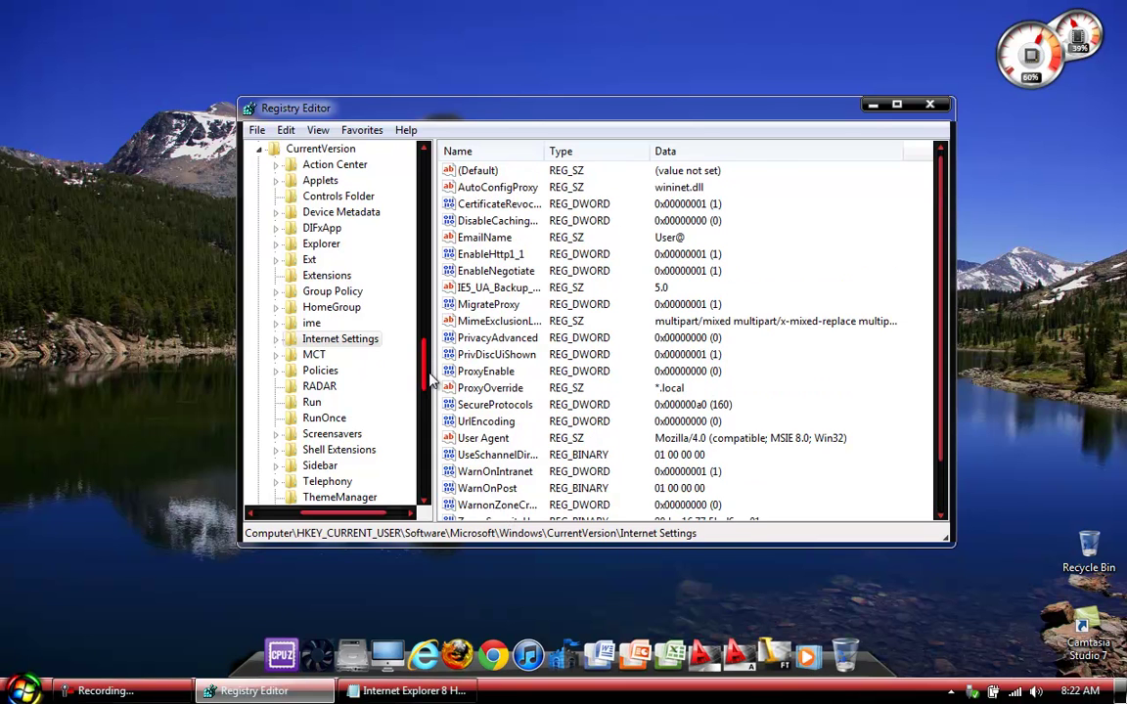
{"action": "scroll", "coordinate": [352, 332], "scroll_direction": "up", "scroll_amount": 3}
{"action": "left_click", "coordinate": [262, 308]}
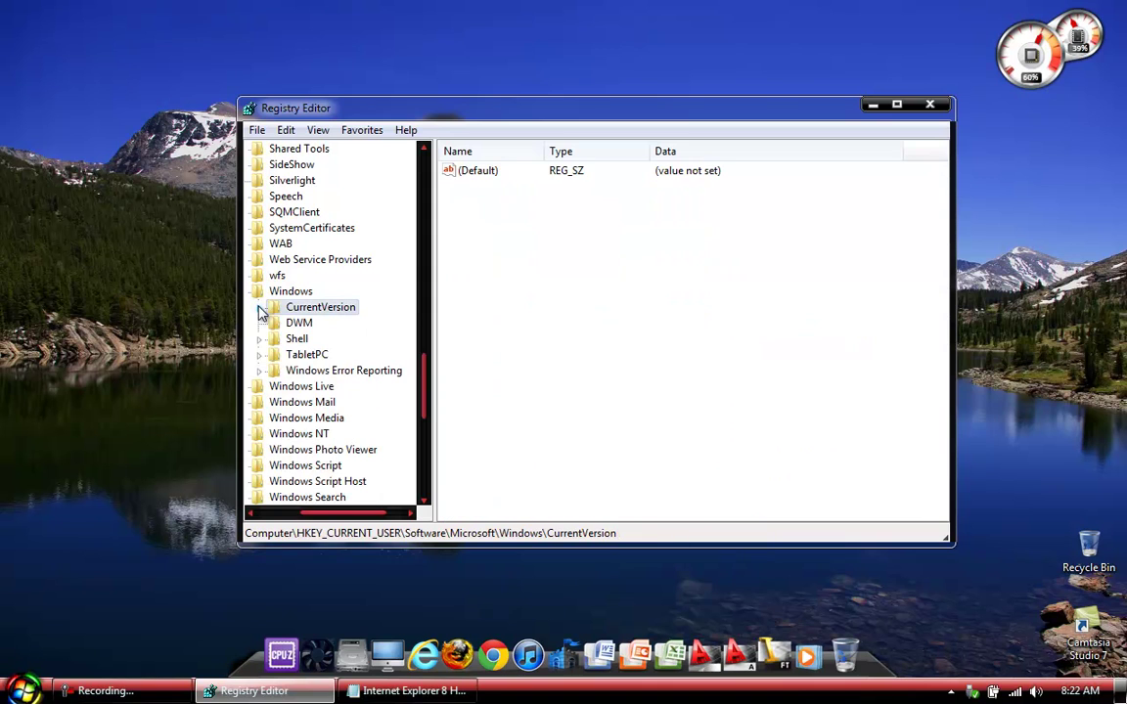
{"action": "left_click", "coordinate": [299, 512]}
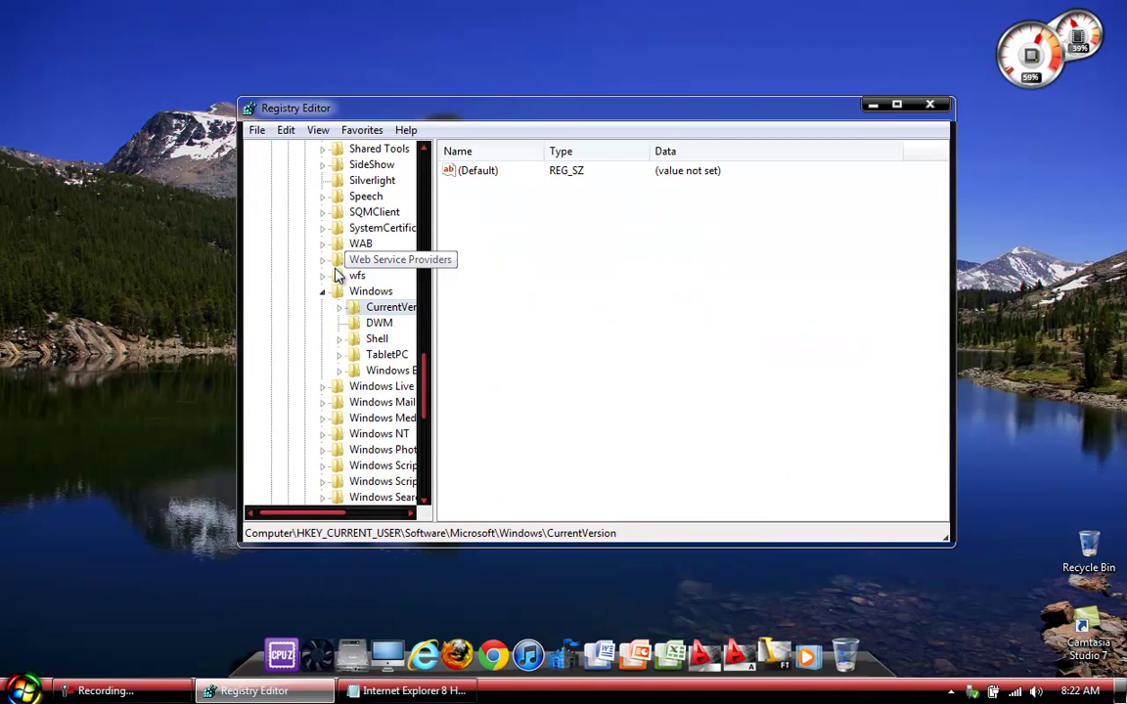
{"action": "left_click", "coordinate": [323, 291]}
{"action": "scroll", "coordinate": [328, 293], "scroll_direction": "up", "scroll_amount": 8}
{"action": "scroll", "coordinate": [330, 291], "scroll_direction": "up", "scroll_amount": 7}
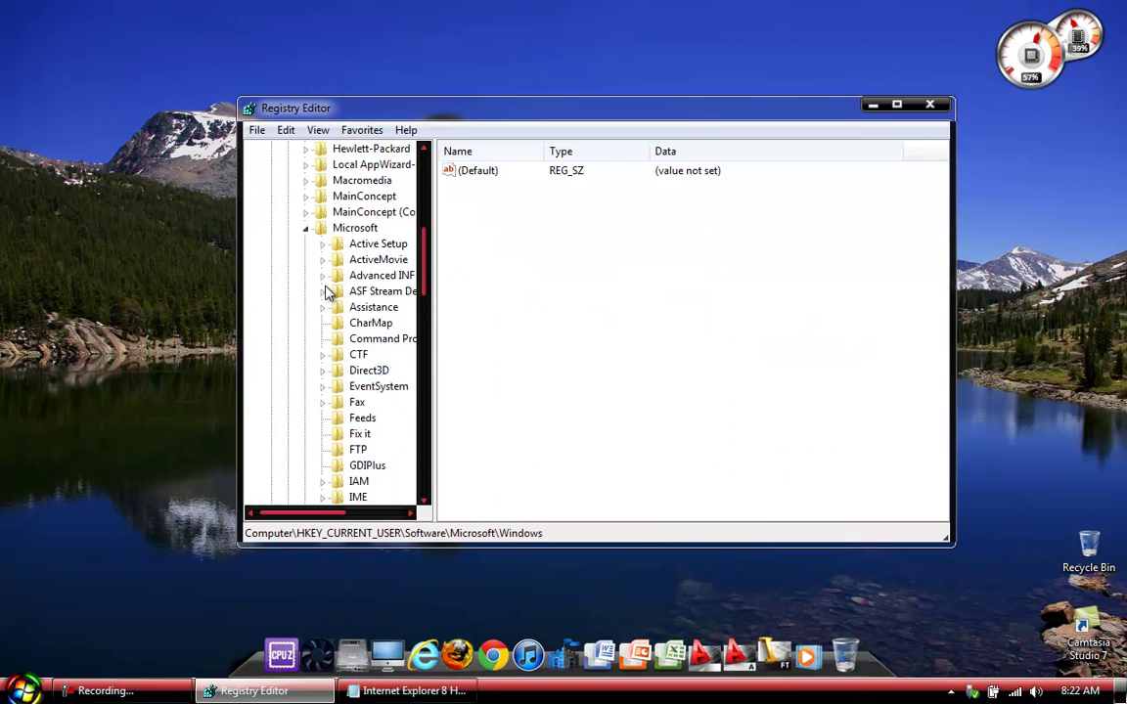
Step: Collapse Microsoft, Software, HKEY_CURRENT_USER and Computer, then close Registry Editor
{"action": "left_click", "coordinate": [306, 278]}
{"action": "scroll", "coordinate": [305, 284], "scroll_direction": "up", "scroll_amount": 6}
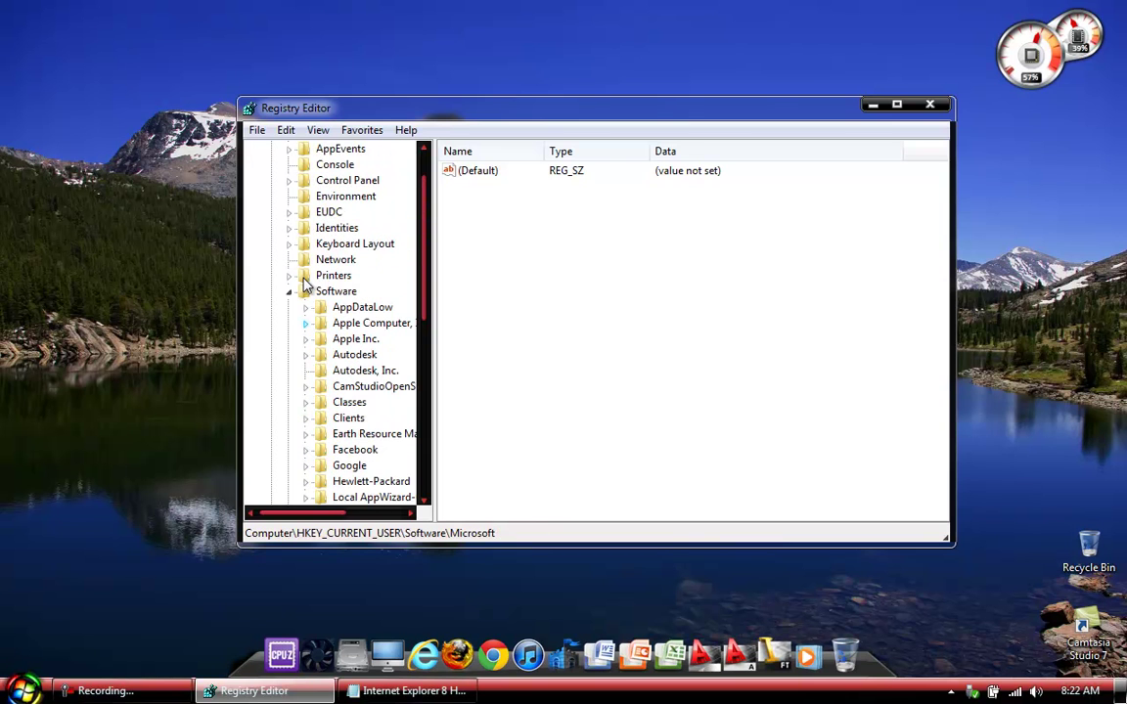
{"action": "left_click", "coordinate": [290, 293]}
{"action": "left_click", "coordinate": [272, 180]}
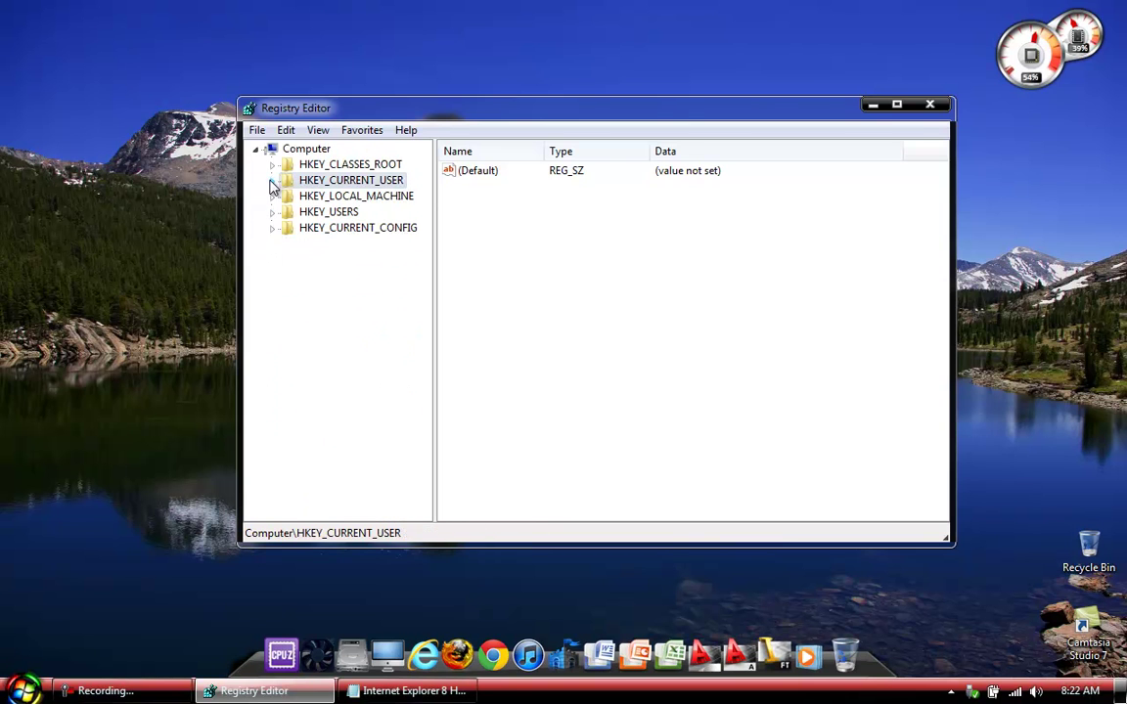
{"action": "left_click", "coordinate": [257, 150]}
{"action": "left_click", "coordinate": [929, 106]}
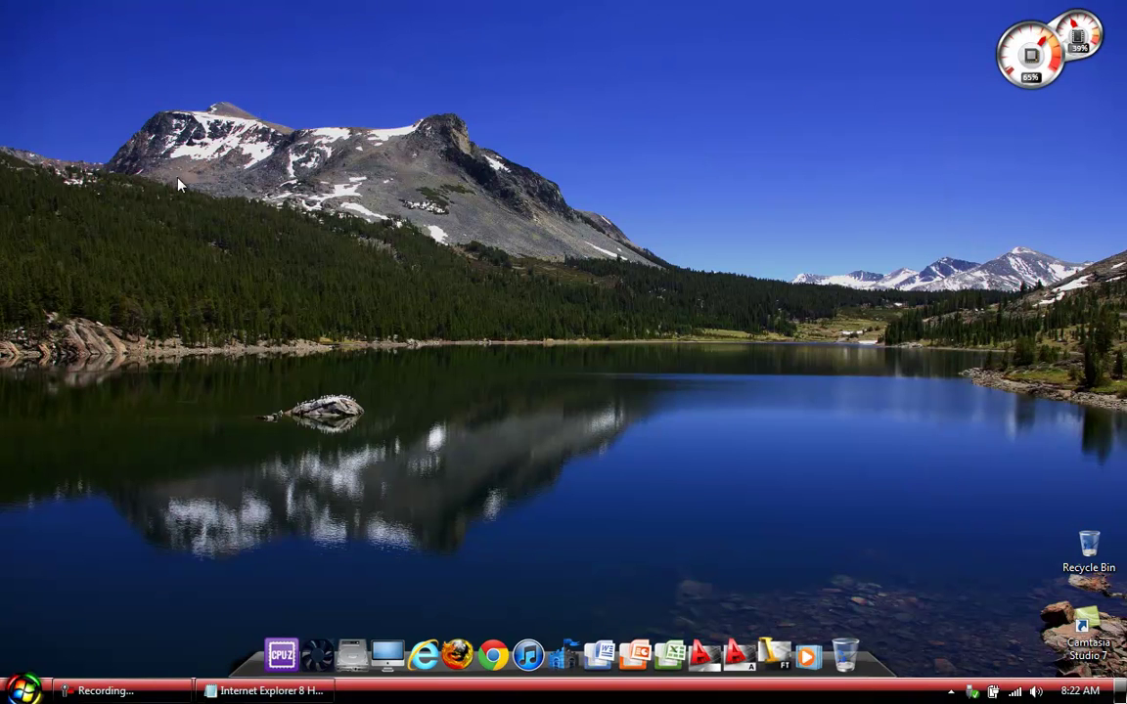
Step: Run cmd from the Win+R dialog as administrator and move the Command Prompt window
{"action": "left_click", "coordinate": [22, 689]}
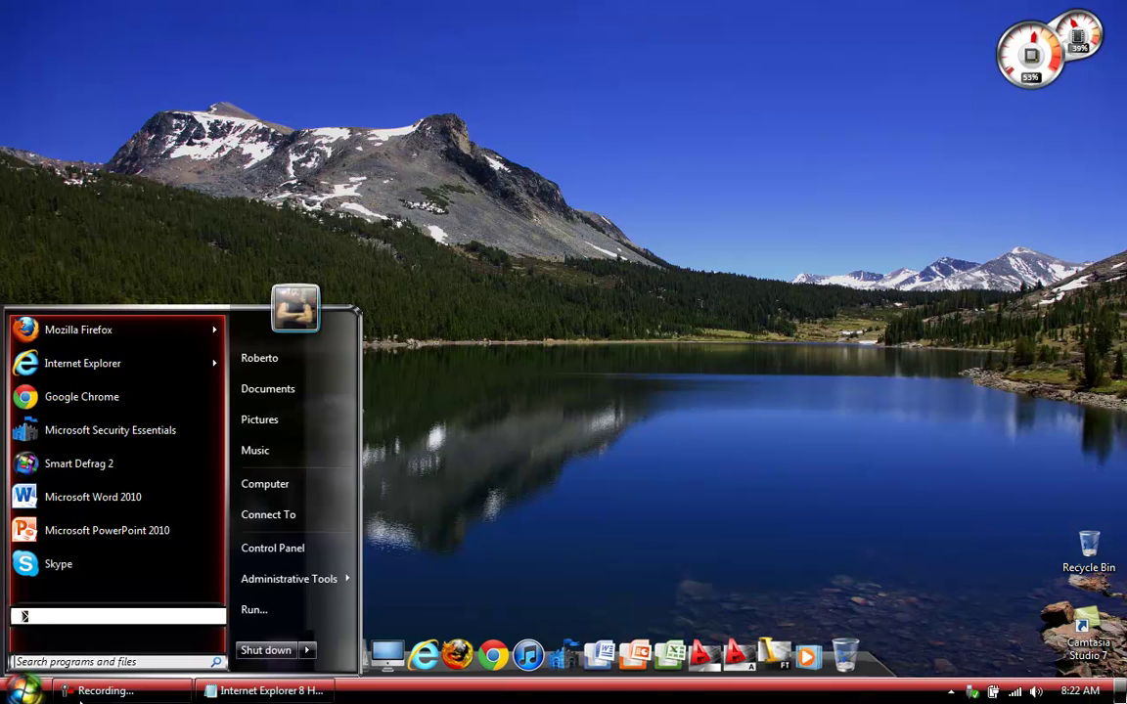
{"action": "left_click", "coordinate": [106, 662]}
{"action": "key", "text": "super+r"}
{"action": "type", "text": "c"}
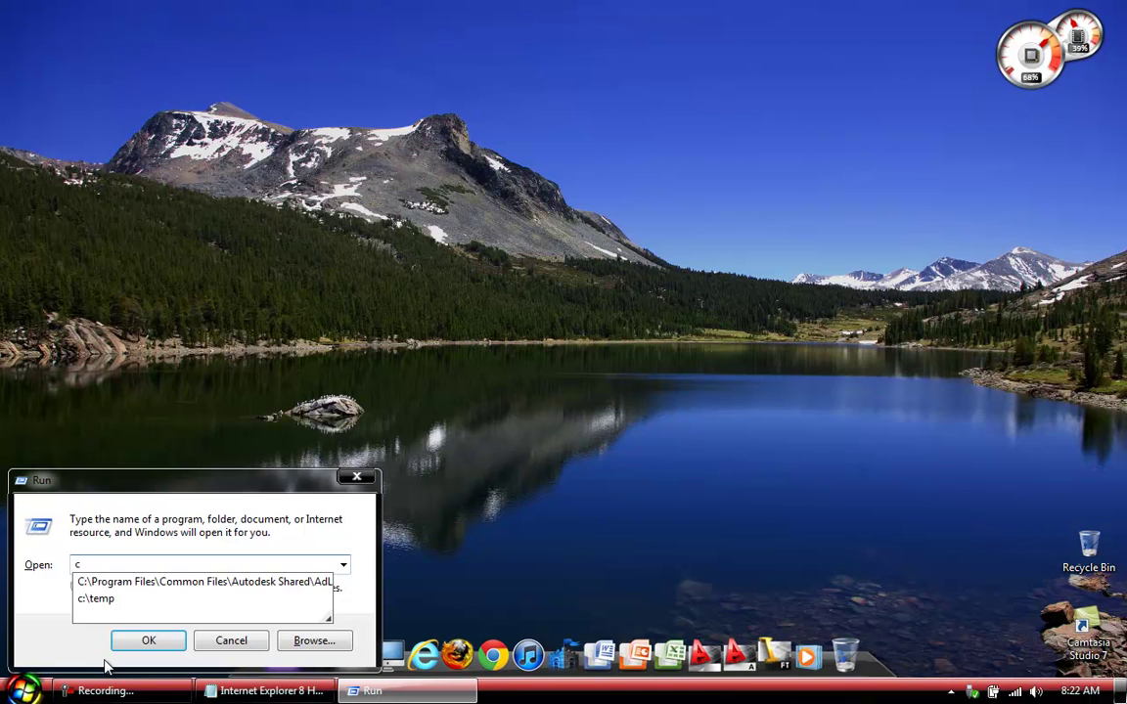
{"action": "type", "text": "m"}
{"action": "key", "text": "BackSpace"}
{"action": "key", "text": "BackSpace"}
{"action": "type", "text": "cmd"}
{"action": "key", "text": "ctrl+a"}
{"action": "key", "text": "Return"}
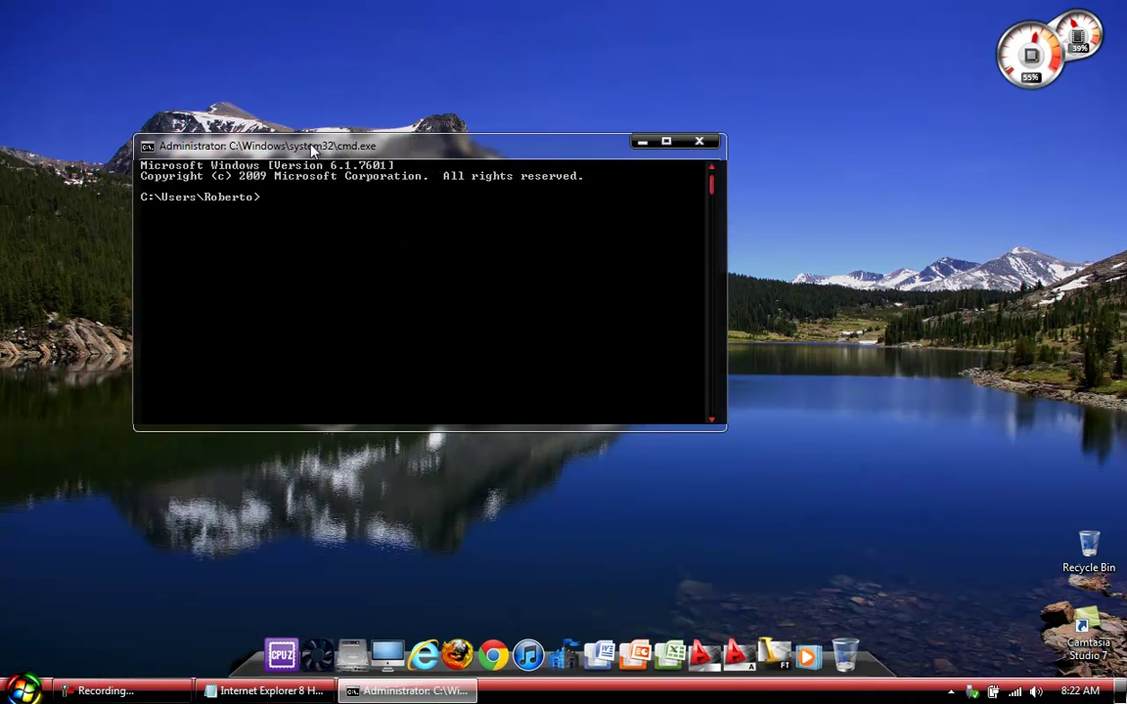
{"action": "left_click_drag", "start_coordinate": [309, 146], "coordinate": [455, 181]}
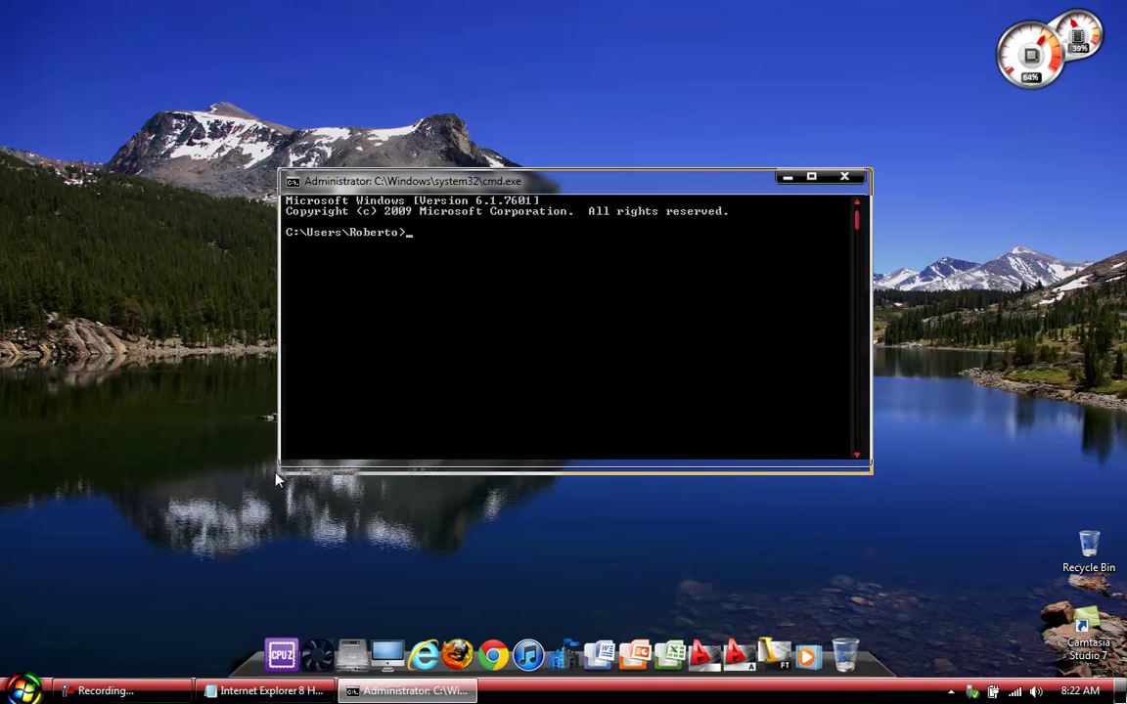
Step: Close the regedit note and browse to Documents > Computer Hack Codes > Hack Codes
{"action": "left_click", "coordinate": [266, 691]}
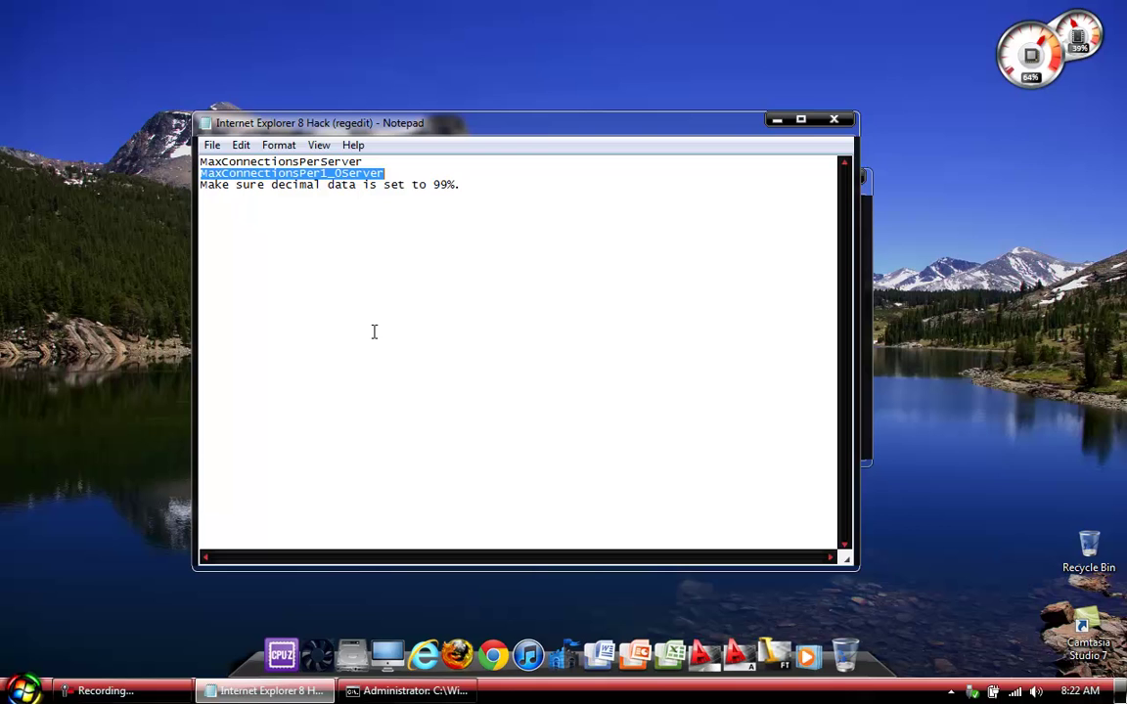
{"action": "left_click", "coordinate": [833, 120]}
{"action": "key", "text": "super"}
{"action": "left_click", "coordinate": [337, 398]}
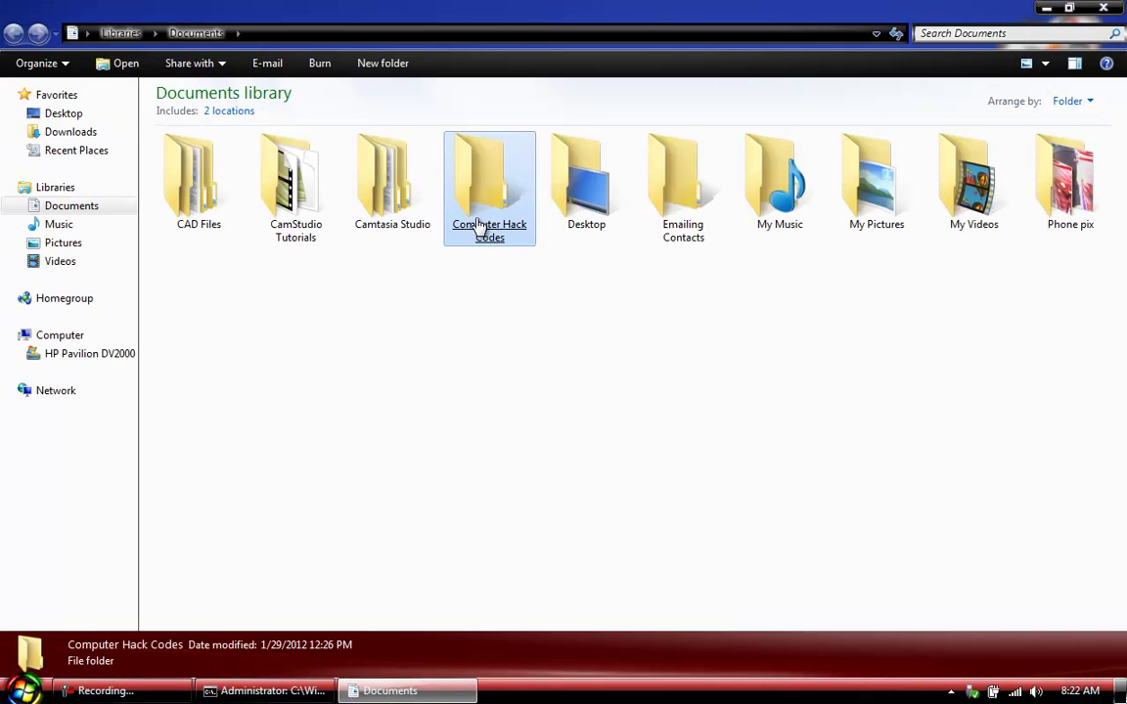
{"action": "double_click", "coordinate": [479, 225]}
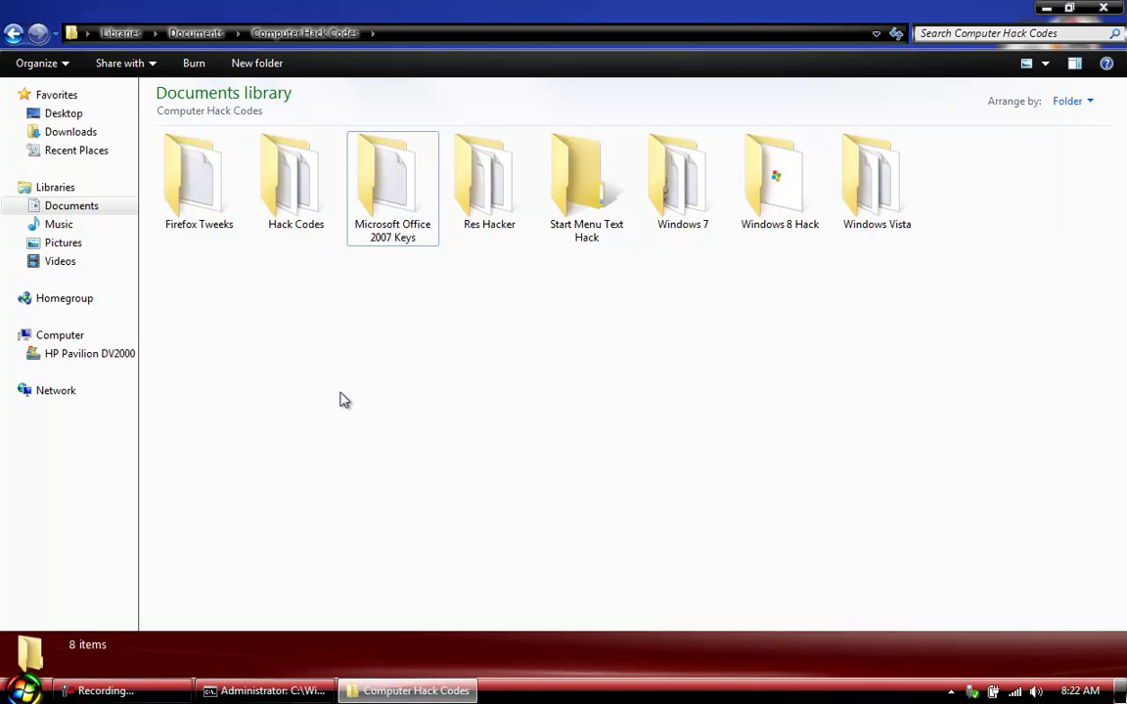
{"action": "key", "text": "space"}
{"action": "double_click", "coordinate": [307, 202]}
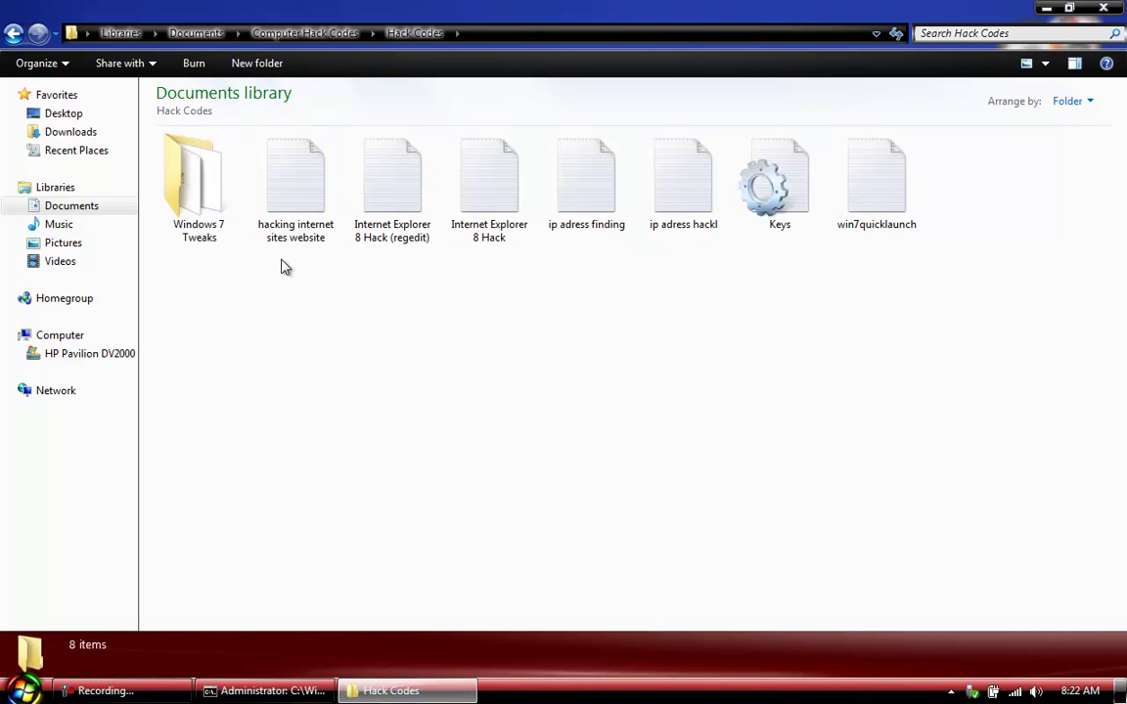
Step: Open the Internet Explorer 8 Hack note and select the 'regsvr32 actxprxy.dll' command to copy
{"action": "double_click", "coordinate": [392, 217]}
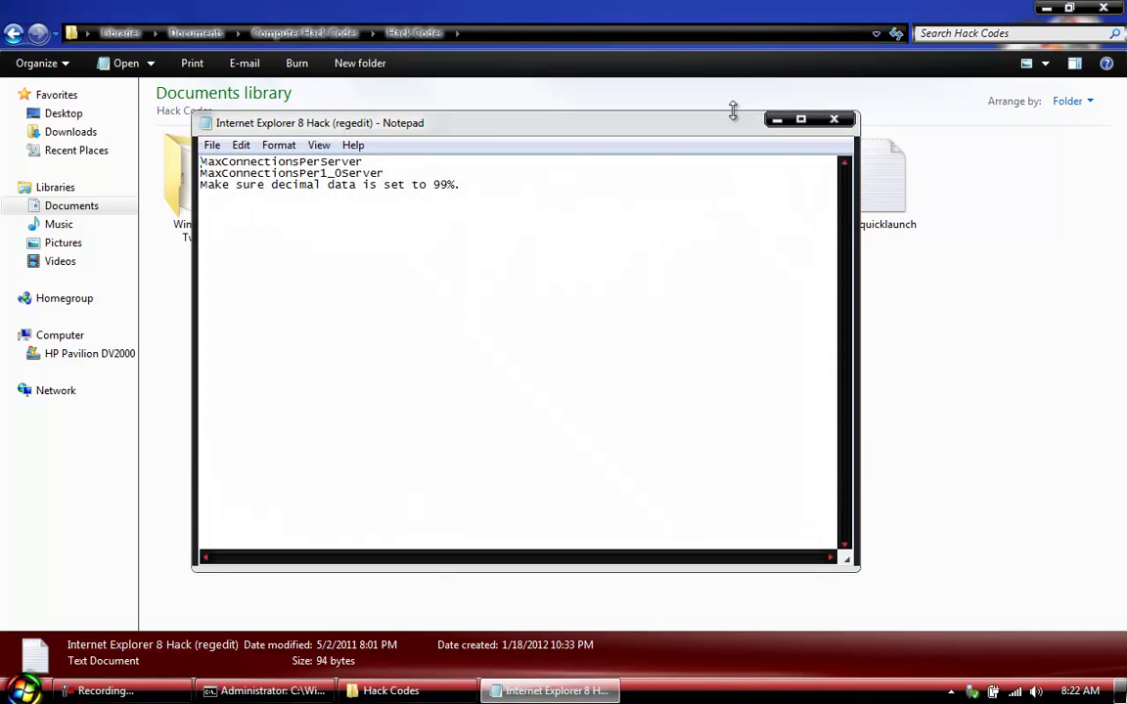
{"action": "left_click", "coordinate": [834, 119]}
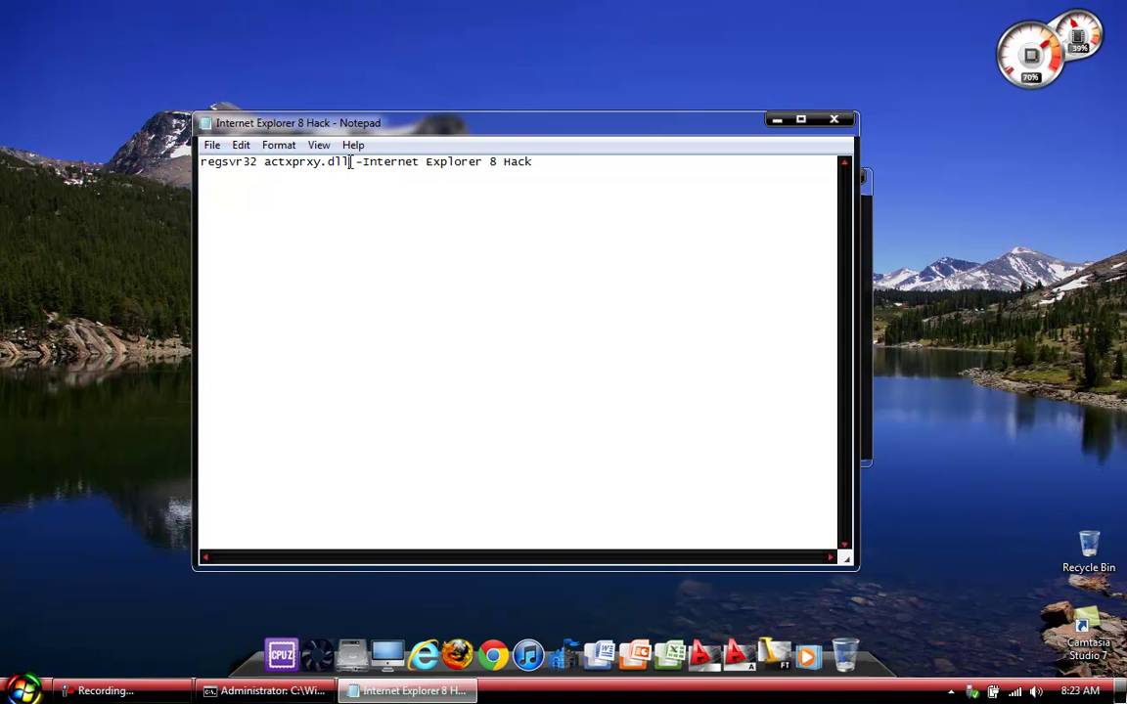
{"action": "left_click_drag", "start_coordinate": [350, 161], "coordinate": [203, 162]}
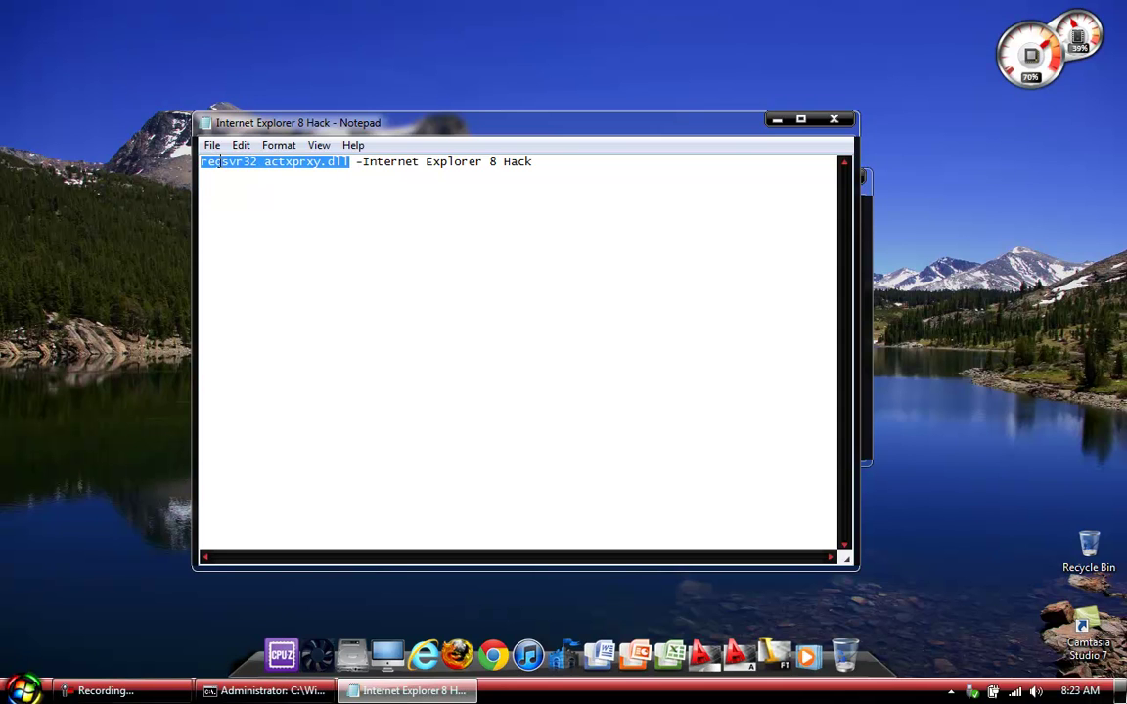
{"action": "right_click", "coordinate": [219, 162]}
Step: Copy the command from the note, paste it into cmd, run regsvr32 actxprxy.dll, and acknowledge the success message
{"action": "left_click", "coordinate": [362, 219]}
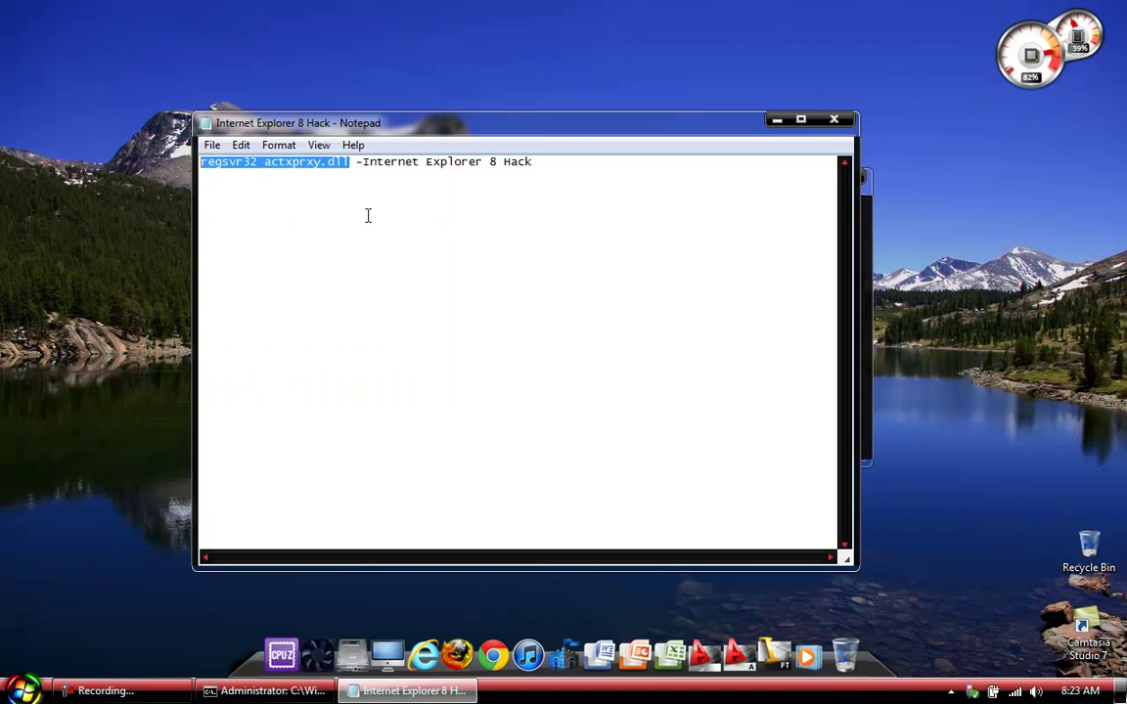
{"action": "left_click", "coordinate": [833, 120]}
{"action": "right_click", "coordinate": [453, 248]}
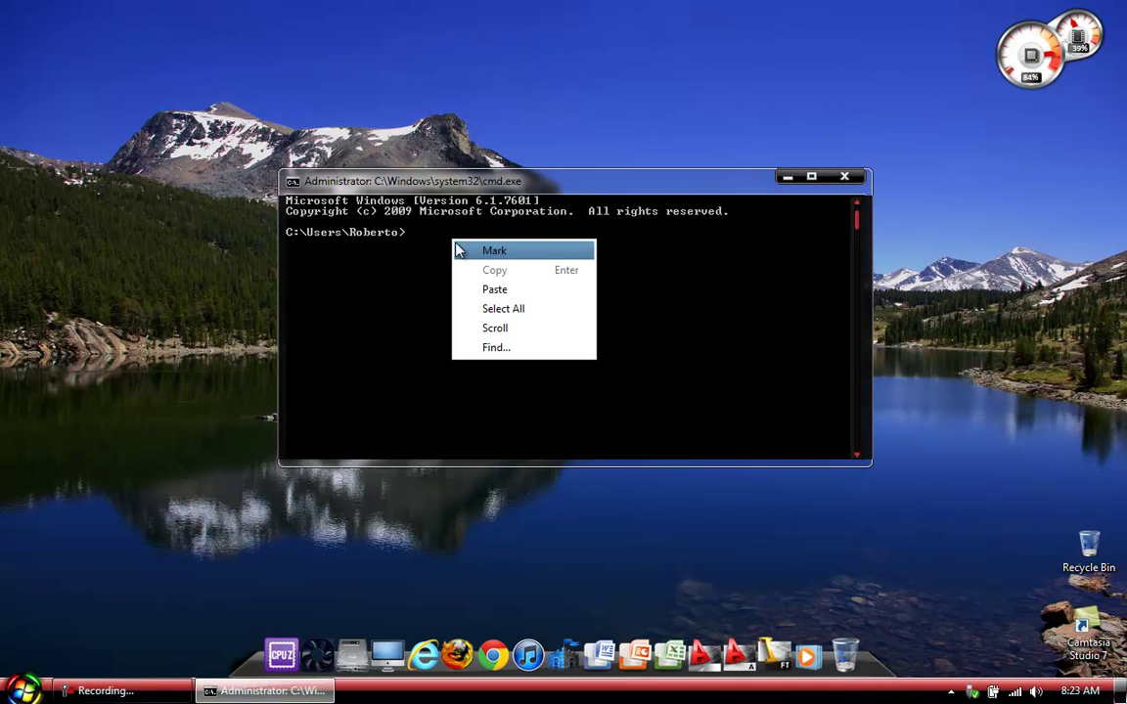
{"action": "left_click", "coordinate": [479, 286]}
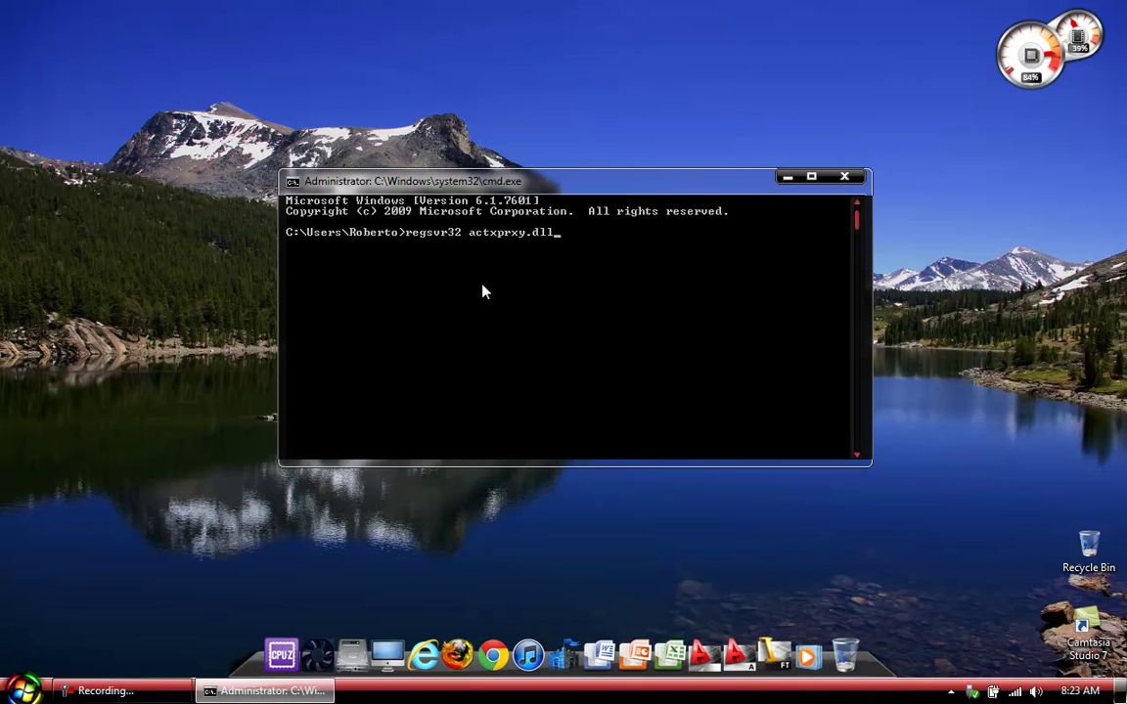
{"action": "key", "text": "Return"}
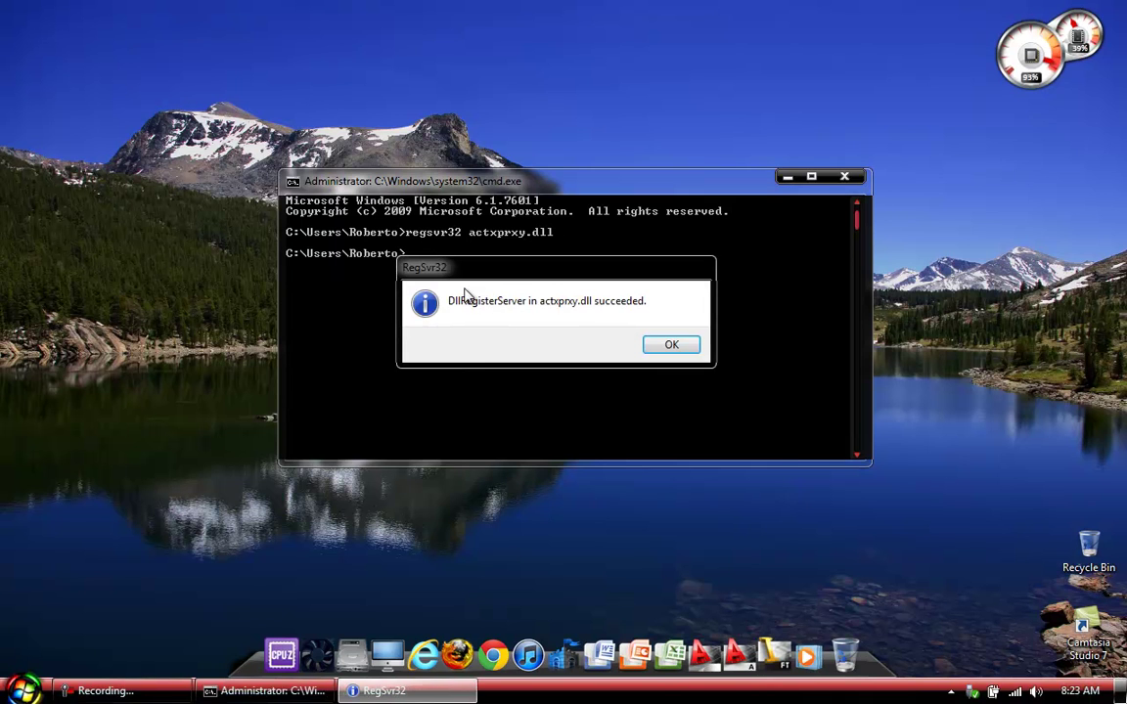
{"action": "left_click", "coordinate": [671, 346]}
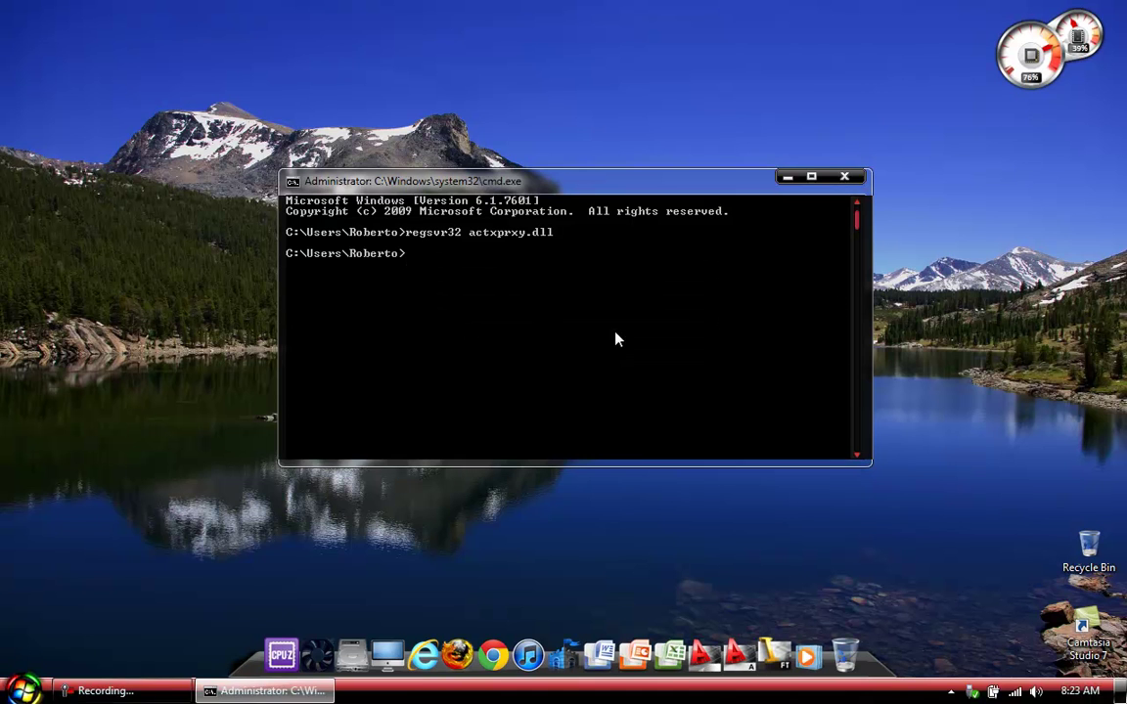
Step: Close the Command Prompt window and stop the screen recording
{"action": "left_click", "coordinate": [843, 177]}
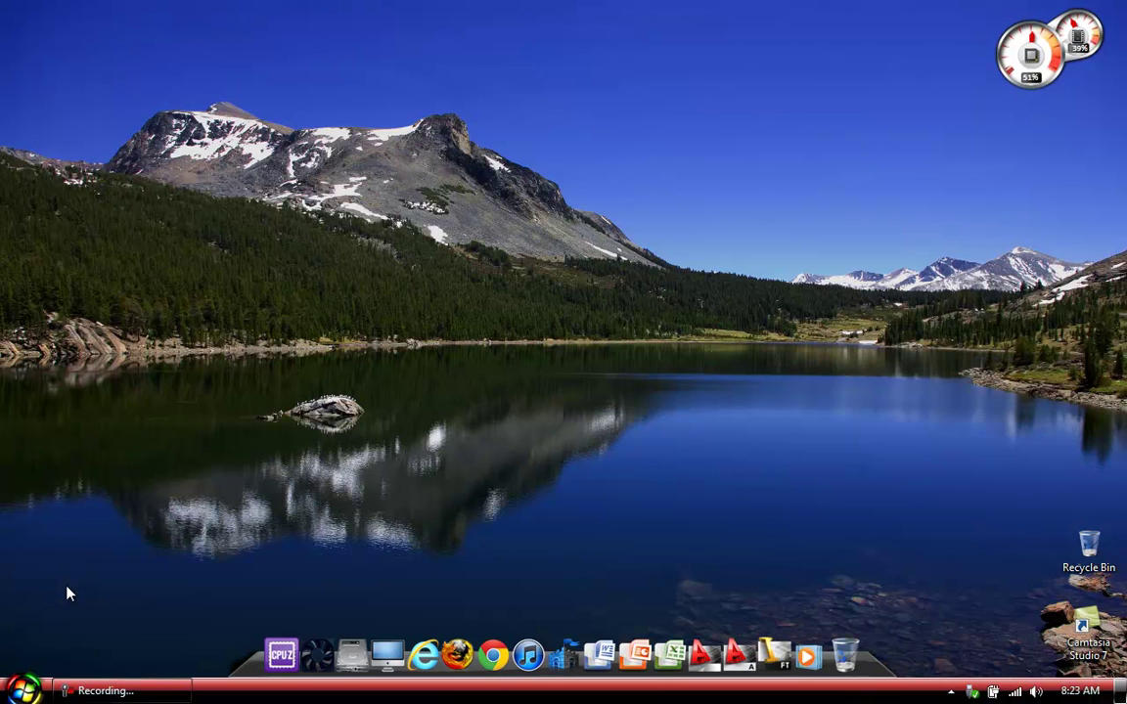
{"action": "right_click", "coordinate": [73, 690]}
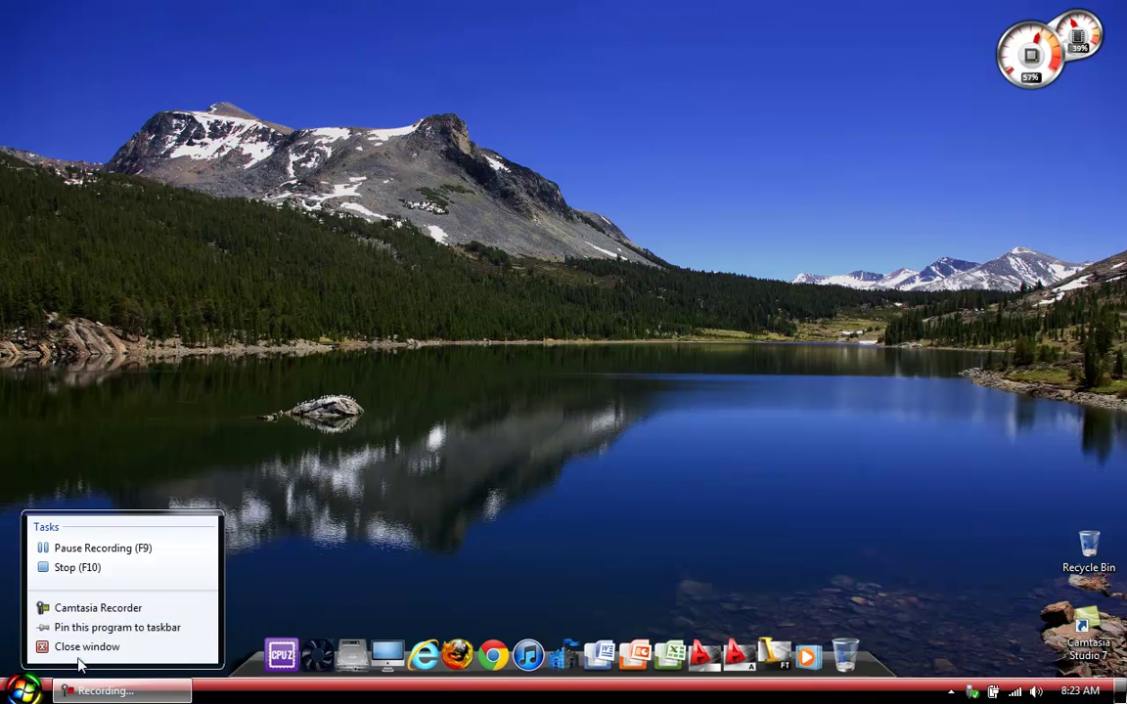
{"action": "left_click", "coordinate": [98, 690]}
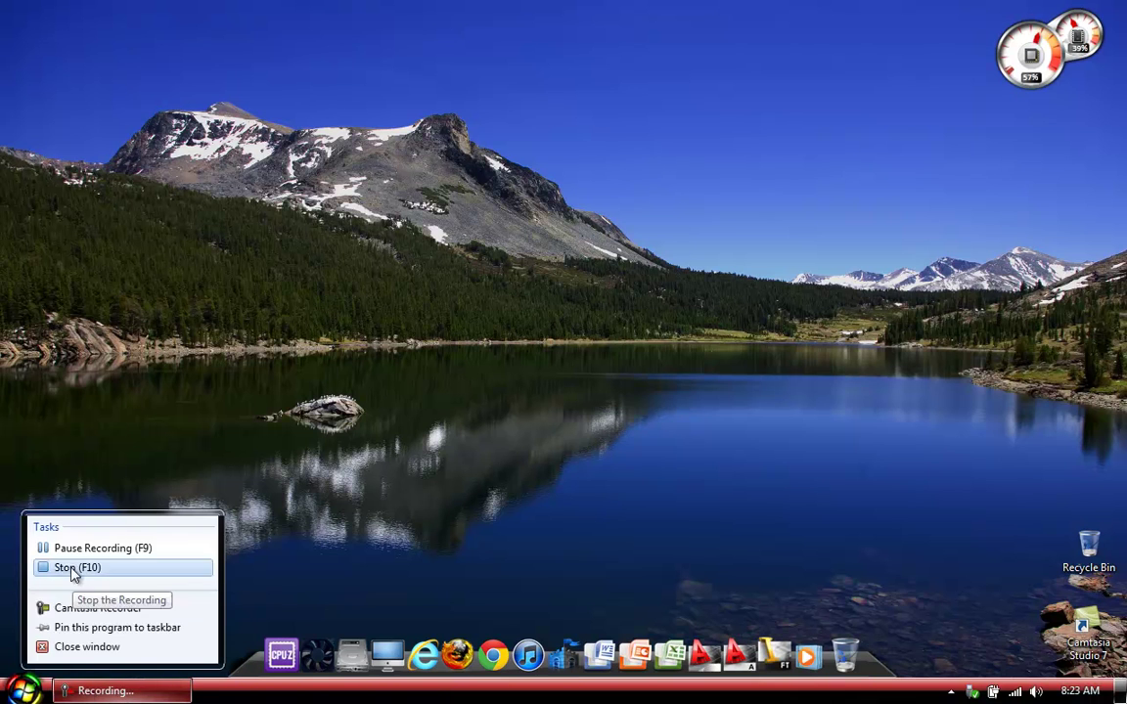